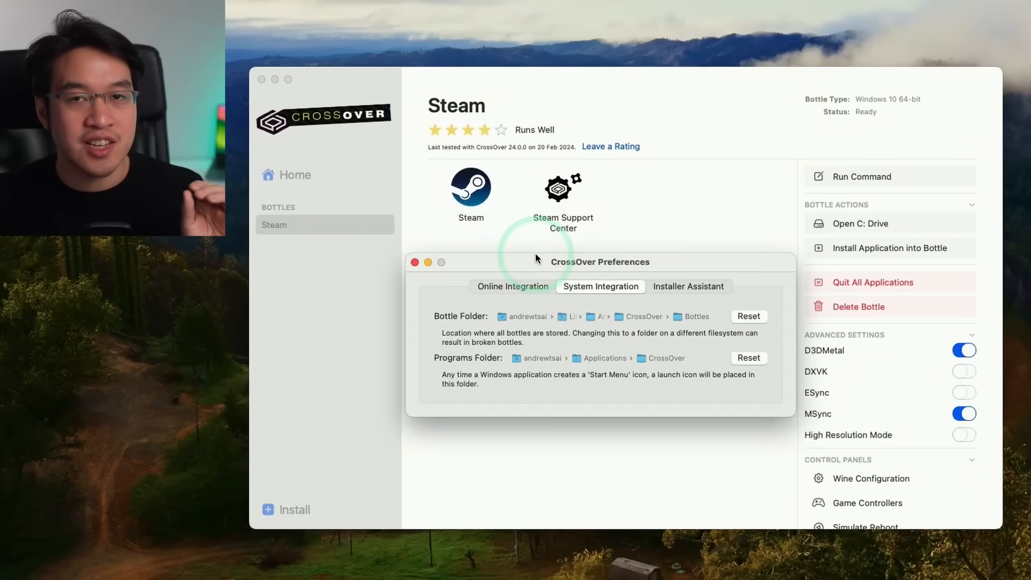
# Step: View the Online Integration and System Integration preference tabs
pyautogui.click(523, 286)
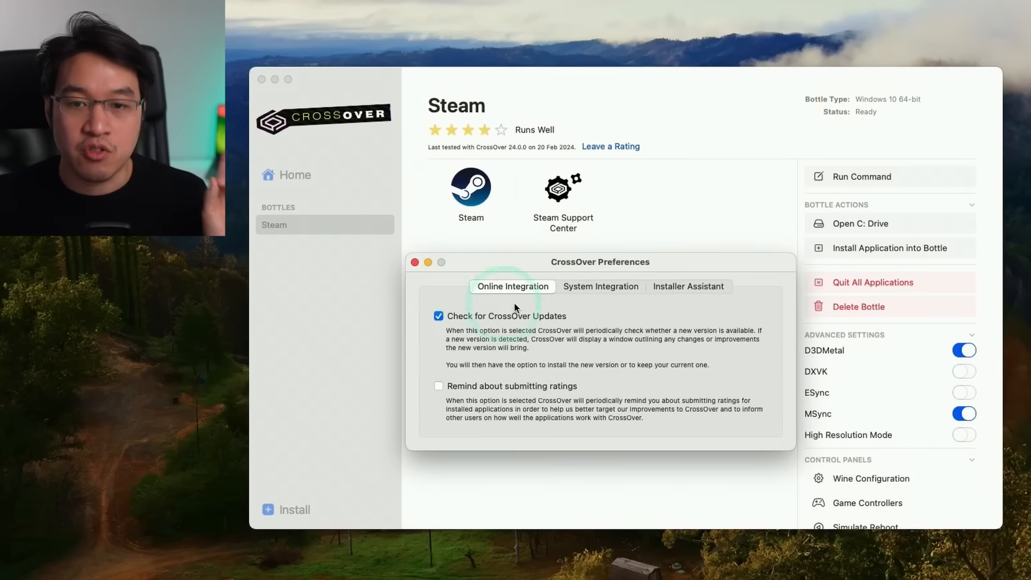
pyautogui.click(579, 289)
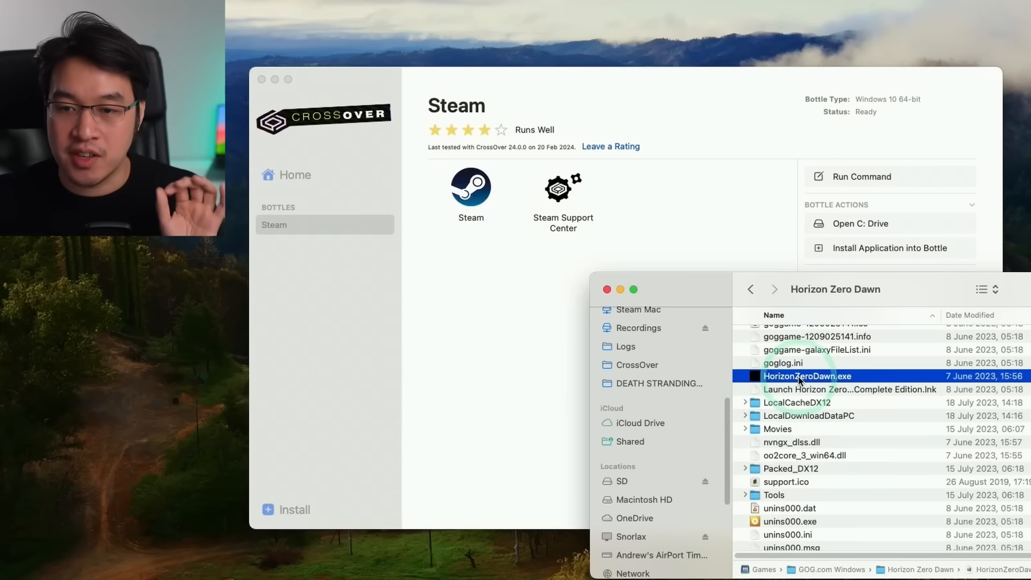
# Step: Set HorizonZeroDawn.exe to run in the Steam bottle with the Metal Performance HUD environment variable added
pyautogui.moveTo(830, 378); pyautogui.dragTo(527, 307)
pyautogui.moveTo(535, 9); pyautogui.dragTo(504, 217)
pyautogui.click(594, 264)
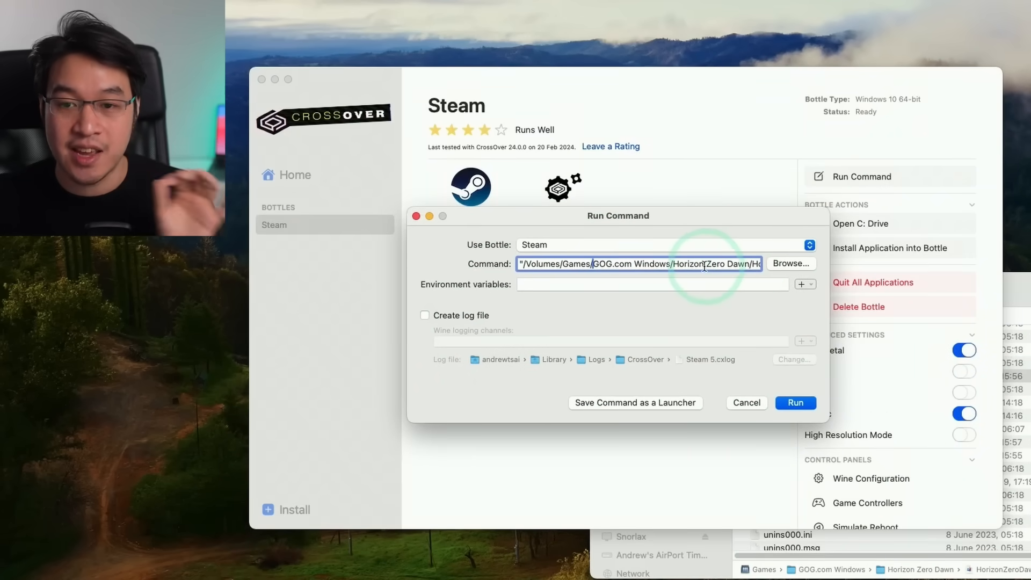
pyautogui.click(531, 285)
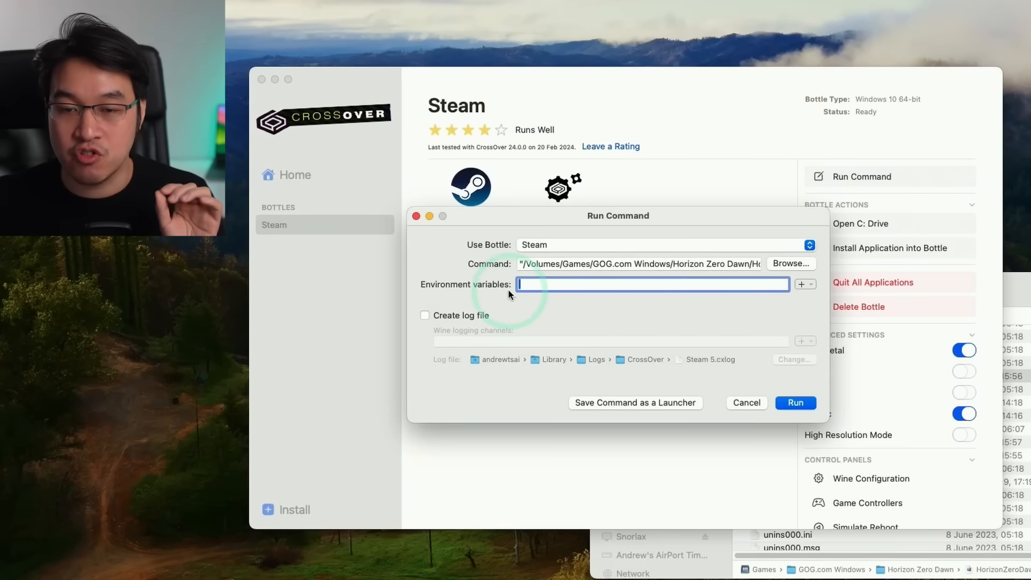
pyautogui.click(806, 285)
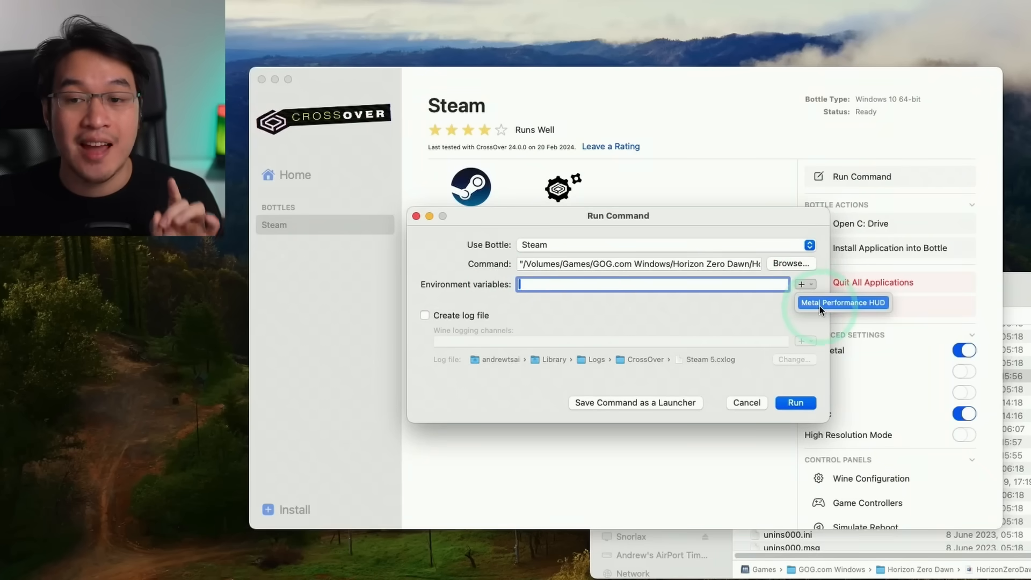
pyautogui.click(820, 305)
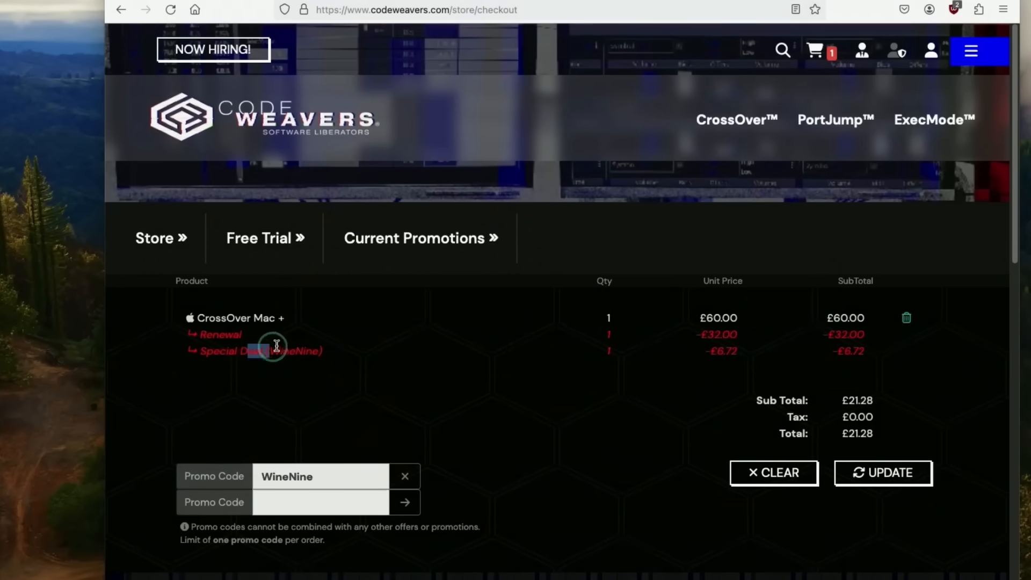
# Step: Clear the highlighted price text on the £21.28 CodeWeavers checkout page
pyautogui.click(325, 346)
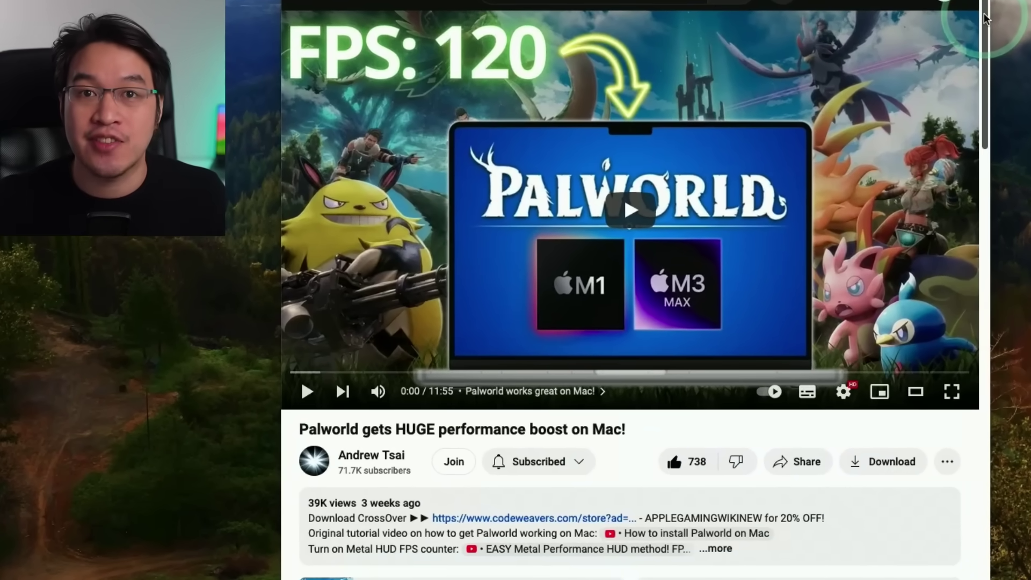
pyautogui.scroll(-4, 984, 19)
pyautogui.scroll(-2, 726, 243)
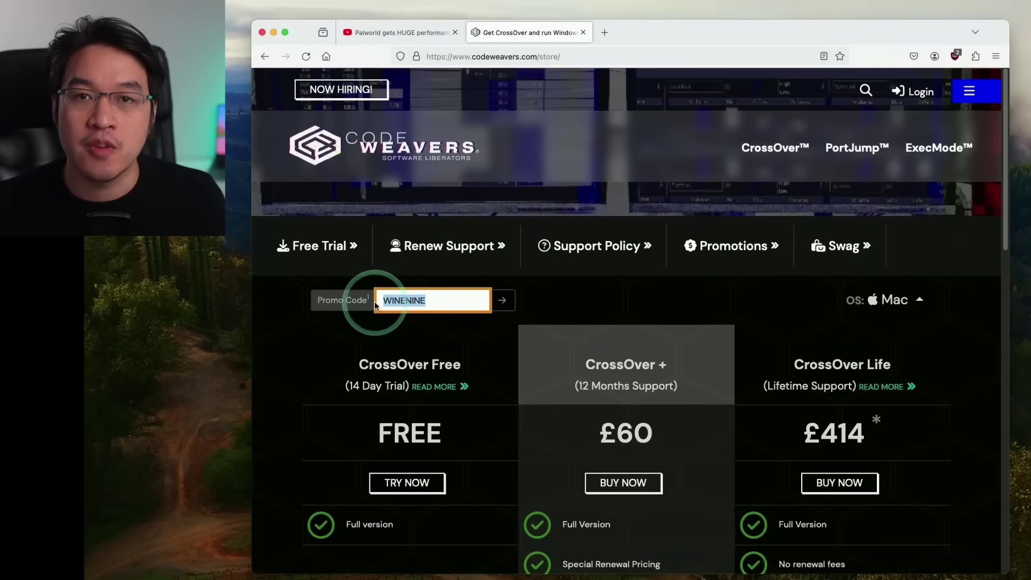
# Step: Apply the WINENINE promo code, cutting CrossOver + from £60 to £45.60
pyautogui.click(437, 301)
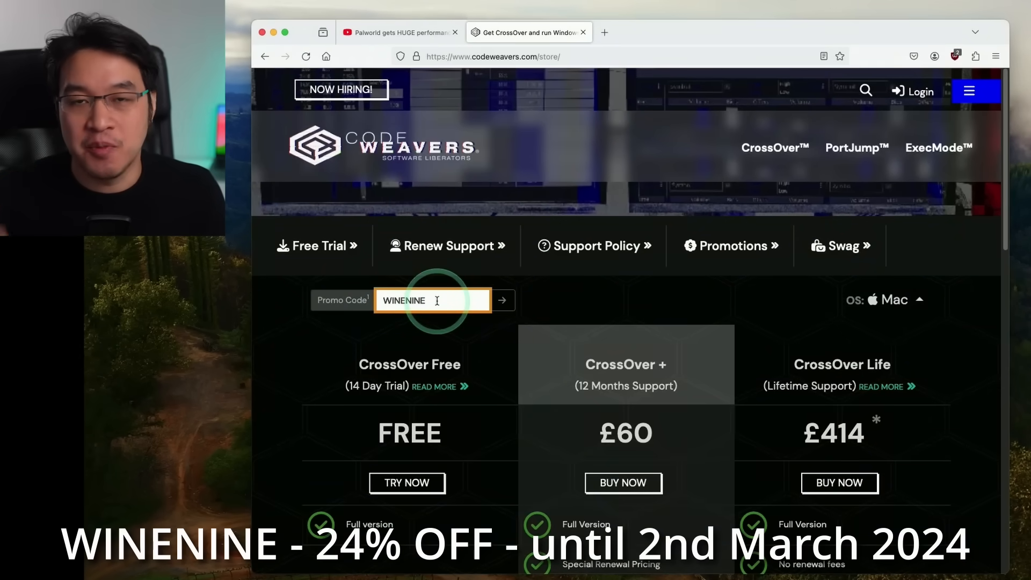
pyautogui.press('Return')
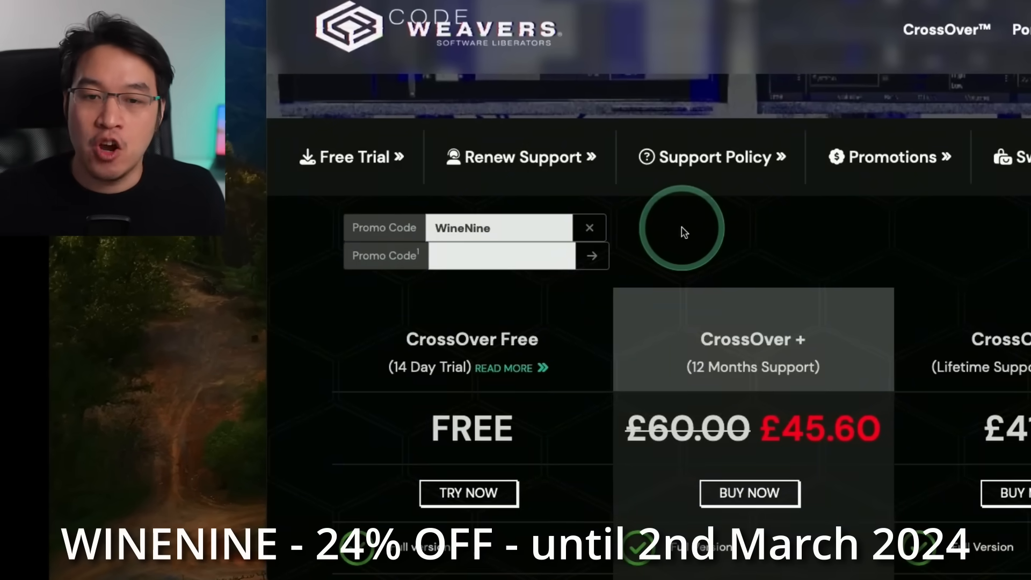
pyautogui.doubleClick(463, 228)
pyautogui.click(722, 252)
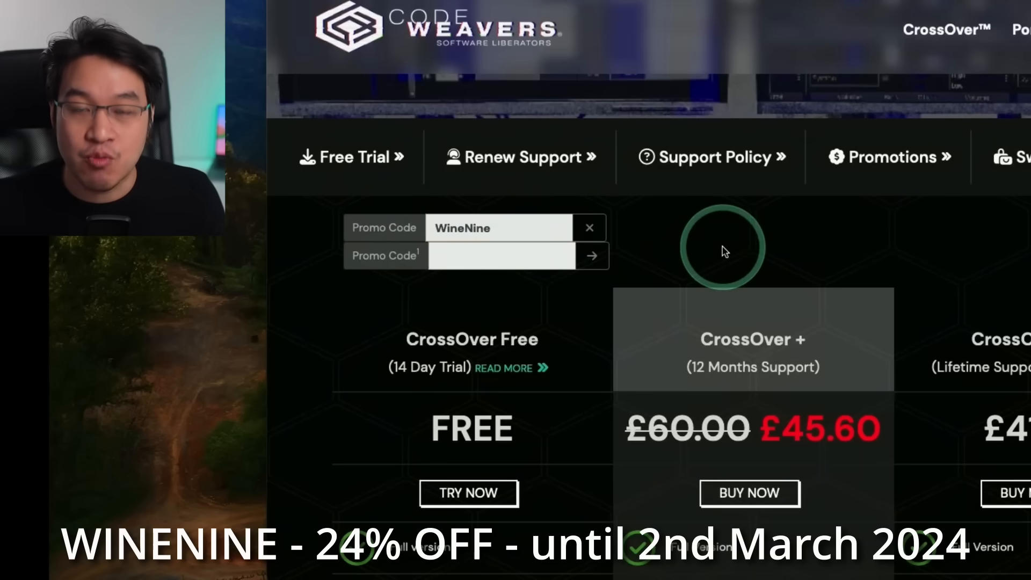
pyautogui.scroll(-2, 723, 251)
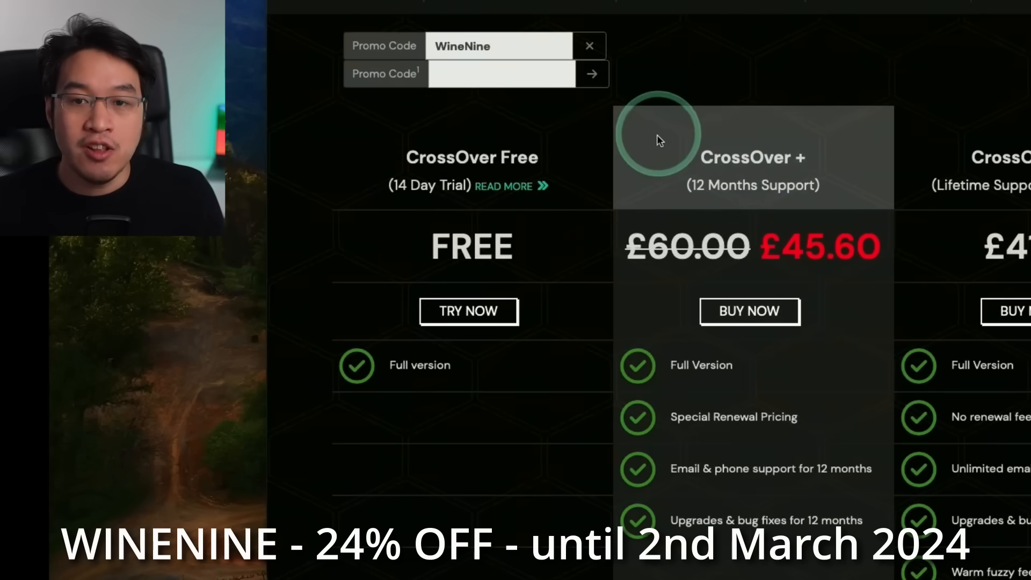
pyautogui.moveTo(701, 157); pyautogui.dragTo(754, 159)
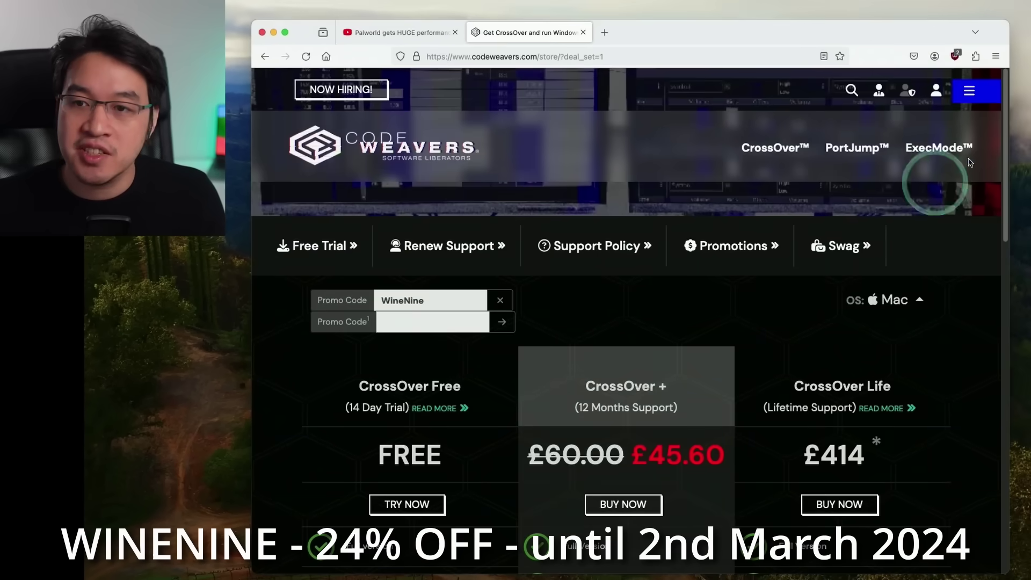
# Step: Renew the CrossOver Mac + licence from My Account's Support Licenses, with the WineNine special deal totalling £21.28
pyautogui.click(936, 90)
pyautogui.click(918, 114)
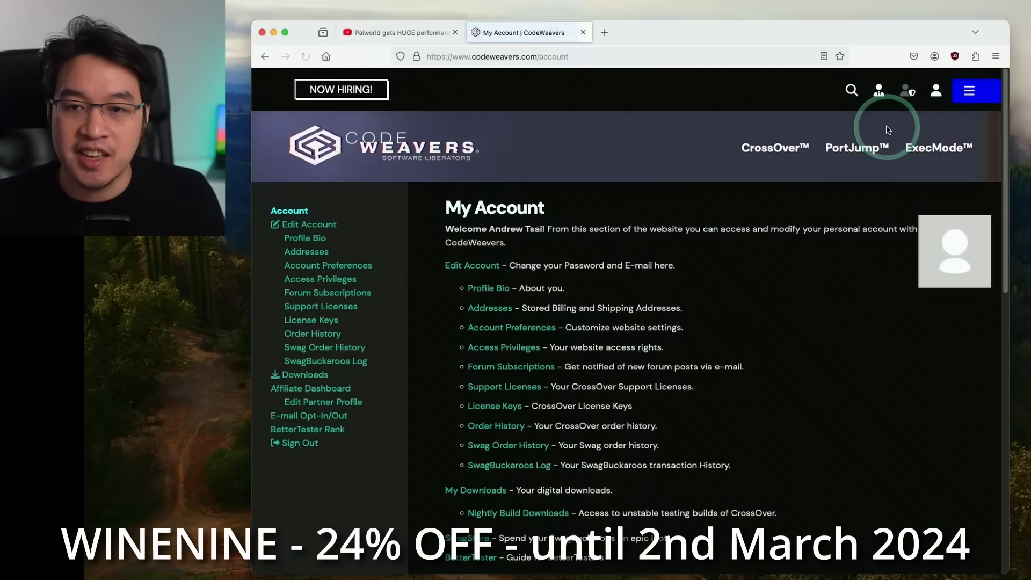
pyautogui.click(326, 308)
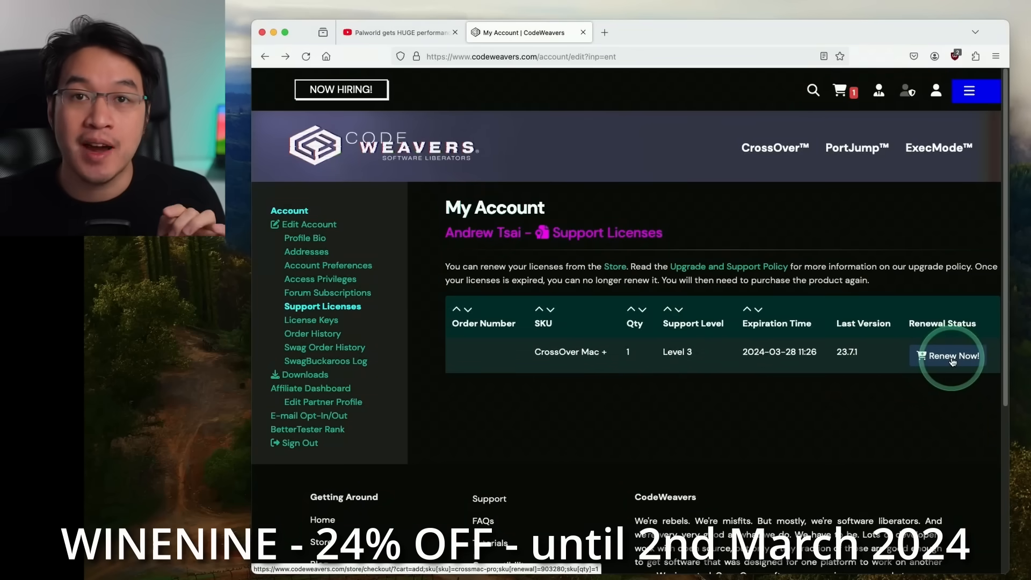
pyautogui.click(953, 360)
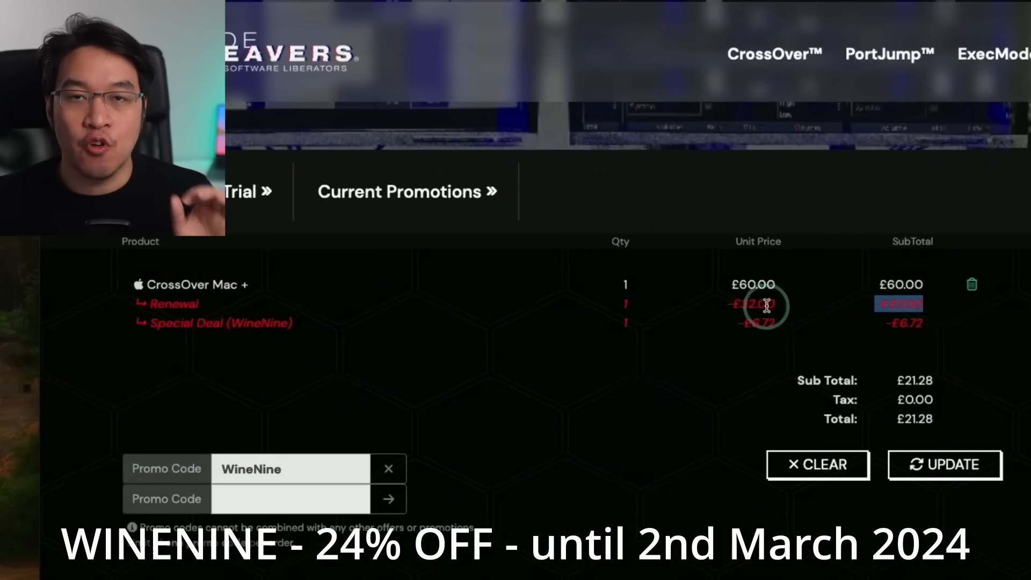
pyautogui.moveTo(162, 323); pyautogui.dragTo(293, 315)
pyautogui.click(297, 317)
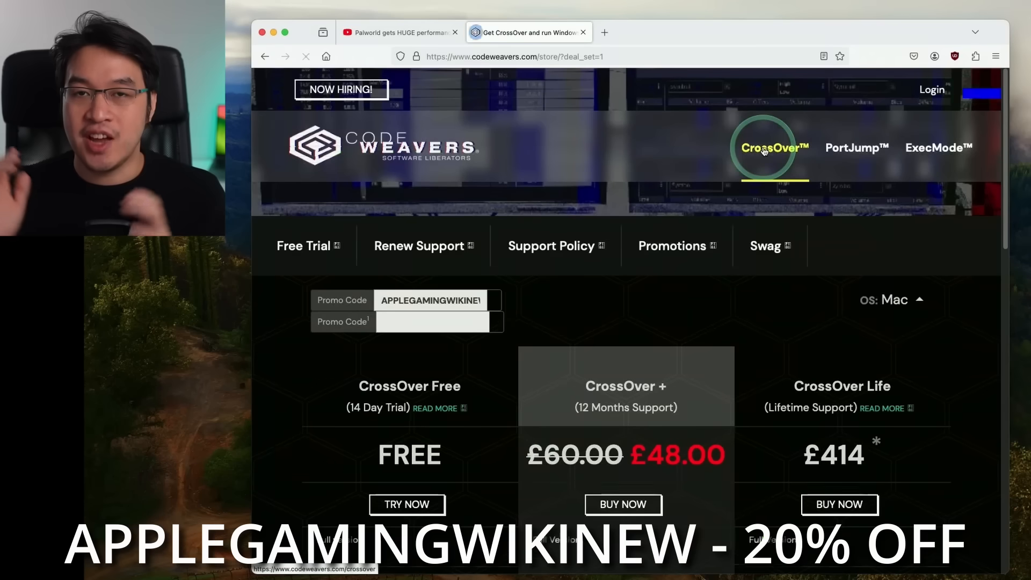
pyautogui.scroll(-3, 788, 233)
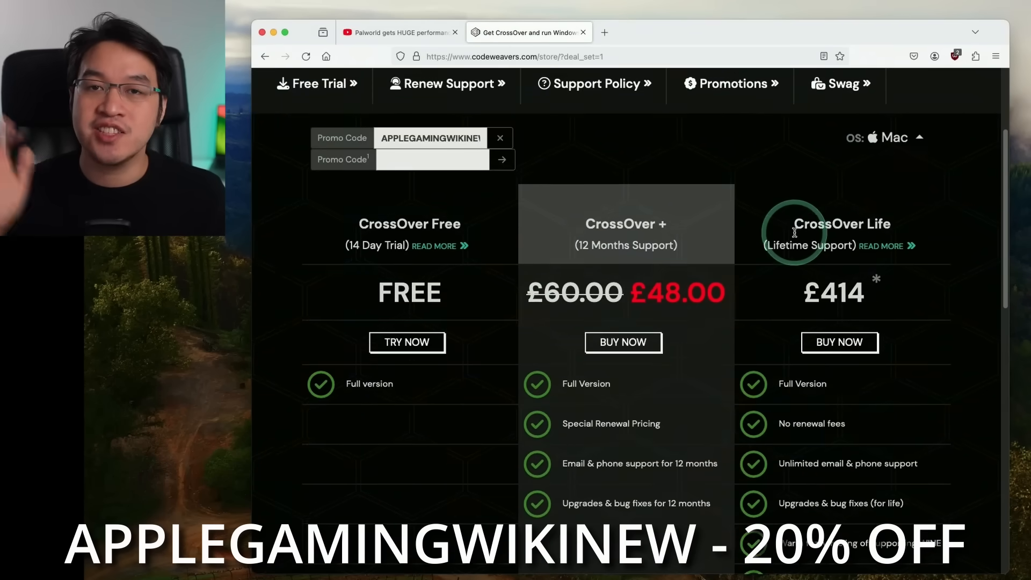
pyautogui.scroll(-3, 788, 233)
pyautogui.scroll(-2, 788, 233)
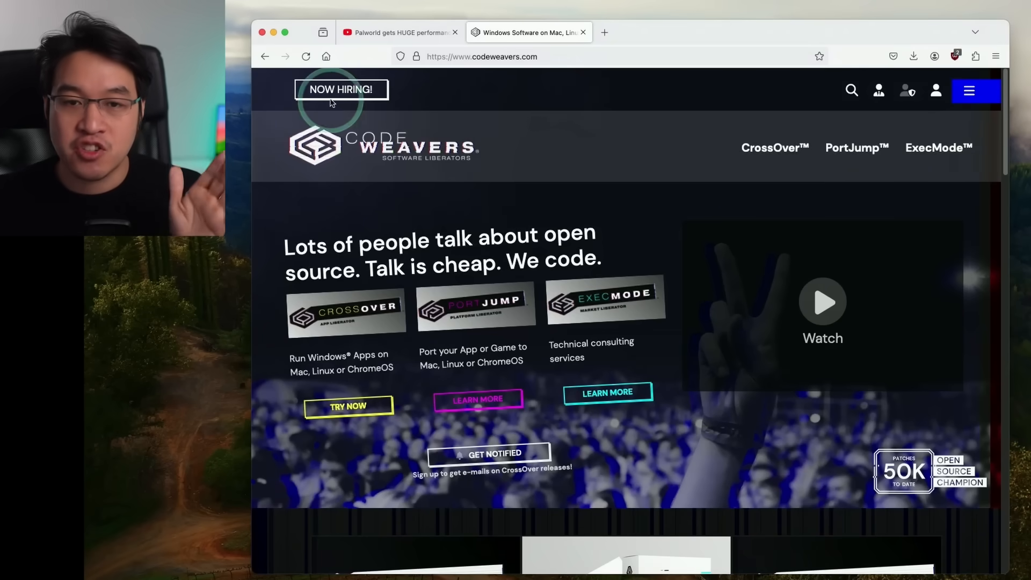
pyautogui.moveTo(1008, 159); pyautogui.dragTo(1007, 245)
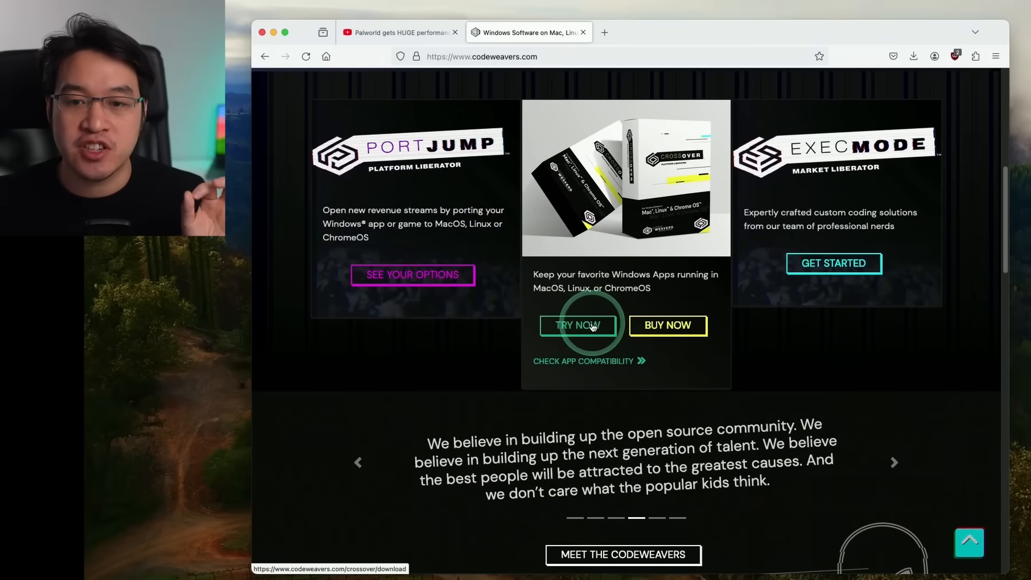
# Step: Try the CrossOver trial form, then reach the account's My Downloads page listing CrossOver Mac 24.0
pyautogui.click(590, 327)
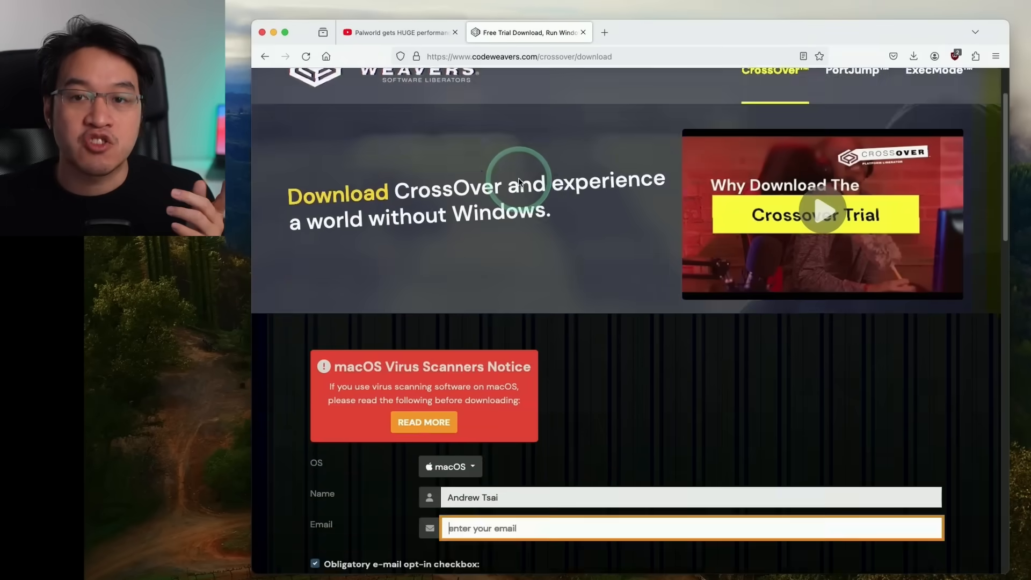
pyautogui.scroll(-3, 518, 178)
pyautogui.click(524, 367)
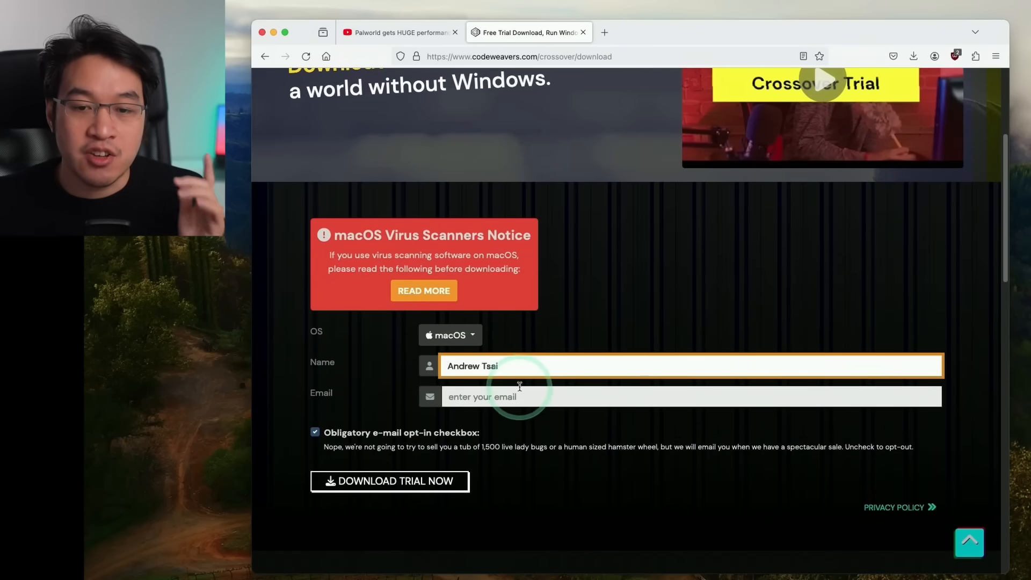
pyautogui.click(520, 396)
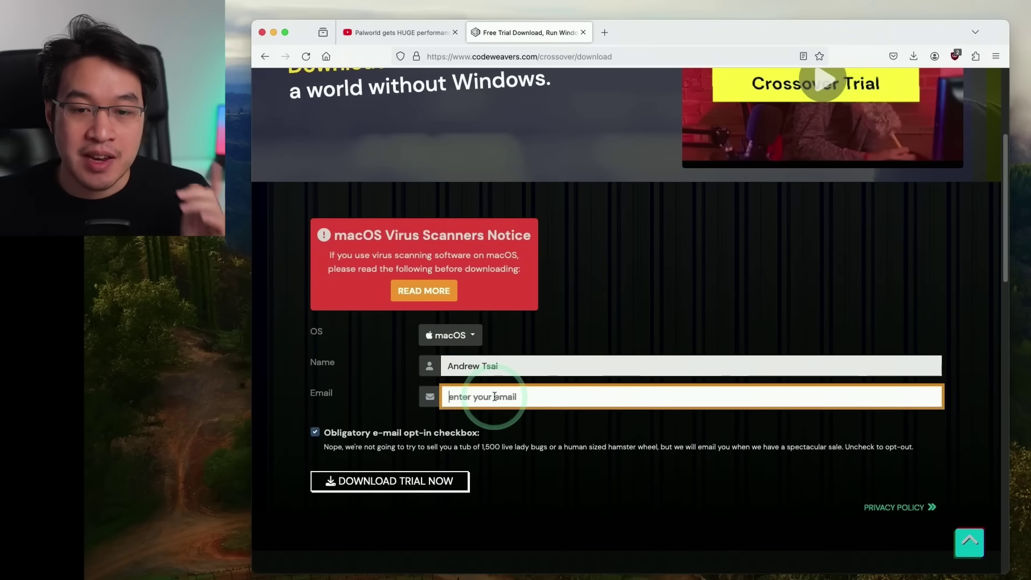
pyautogui.click(399, 486)
pyautogui.click(491, 396)
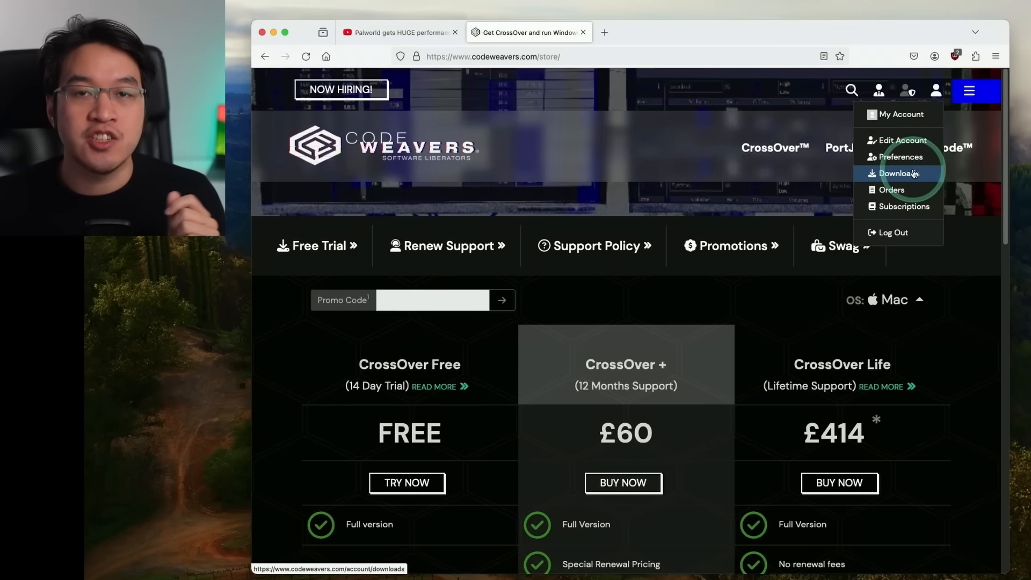
pyautogui.click(899, 173)
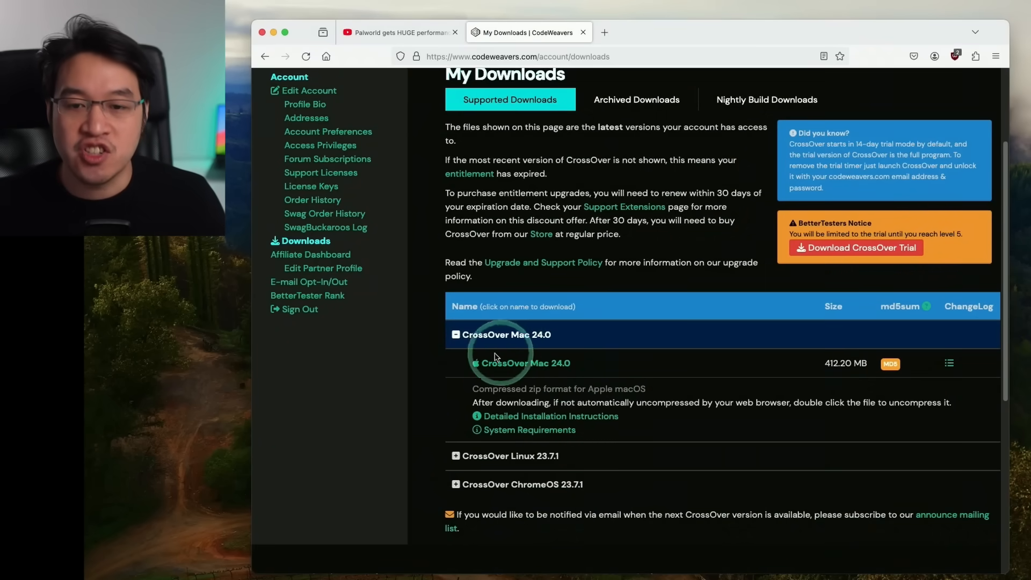
pyautogui.moveTo(249, 571)
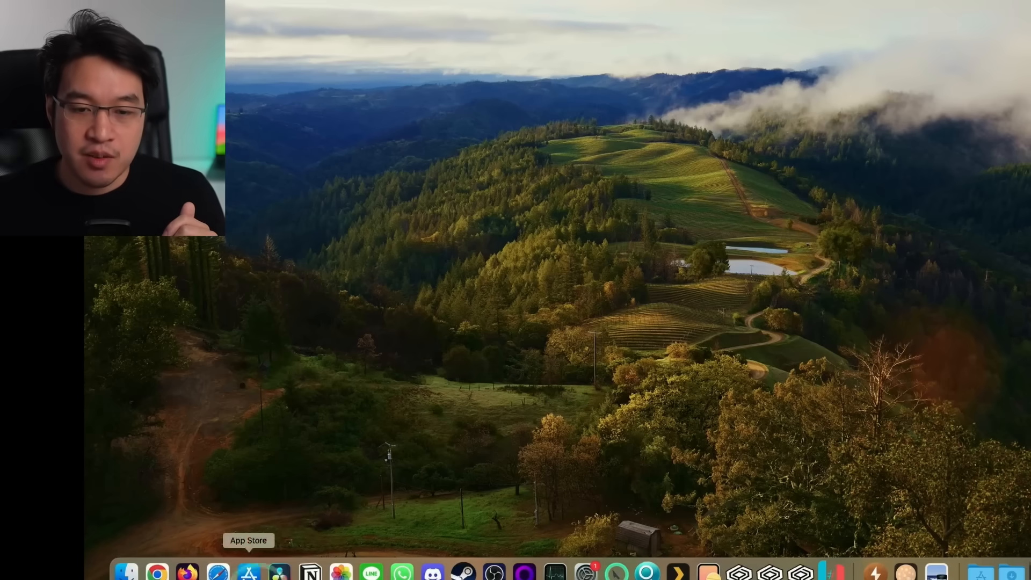
# Step: Expand crossover-24.0.0.zip in Finder's Downloads folder to produce the CrossOver app
pyautogui.click(125, 571)
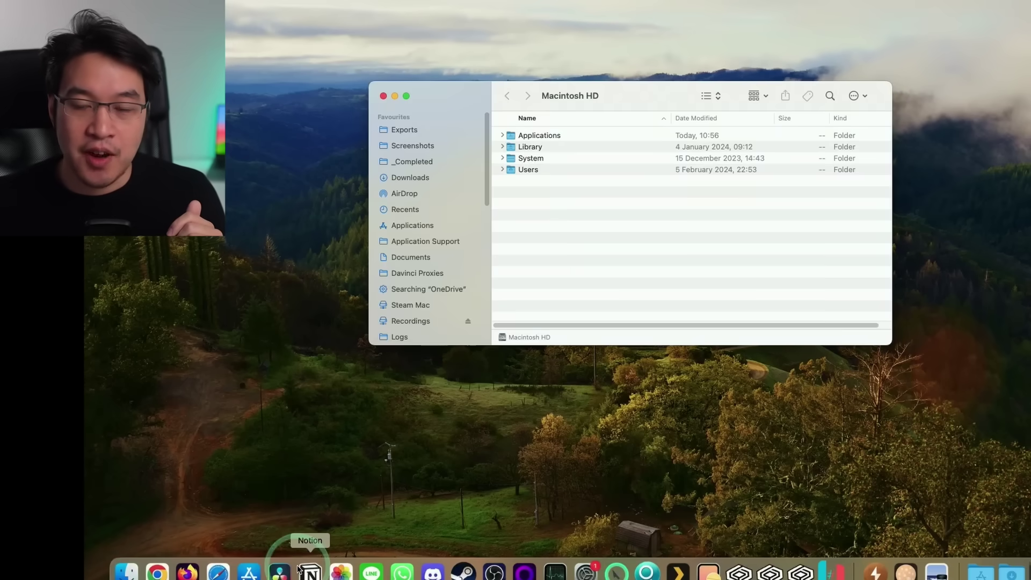
pyautogui.click(424, 180)
pyautogui.click(543, 137)
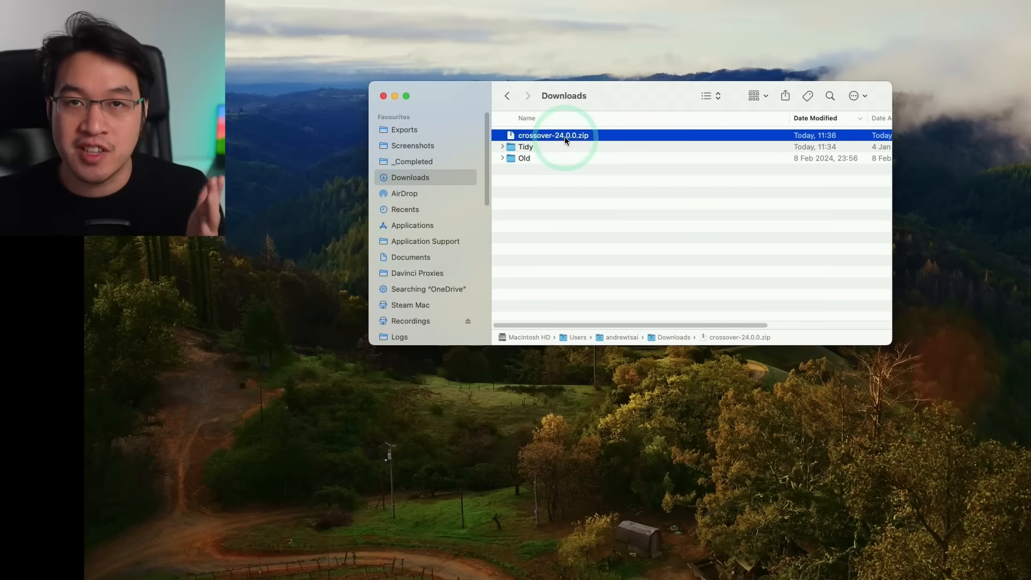
pyautogui.doubleClick(565, 135)
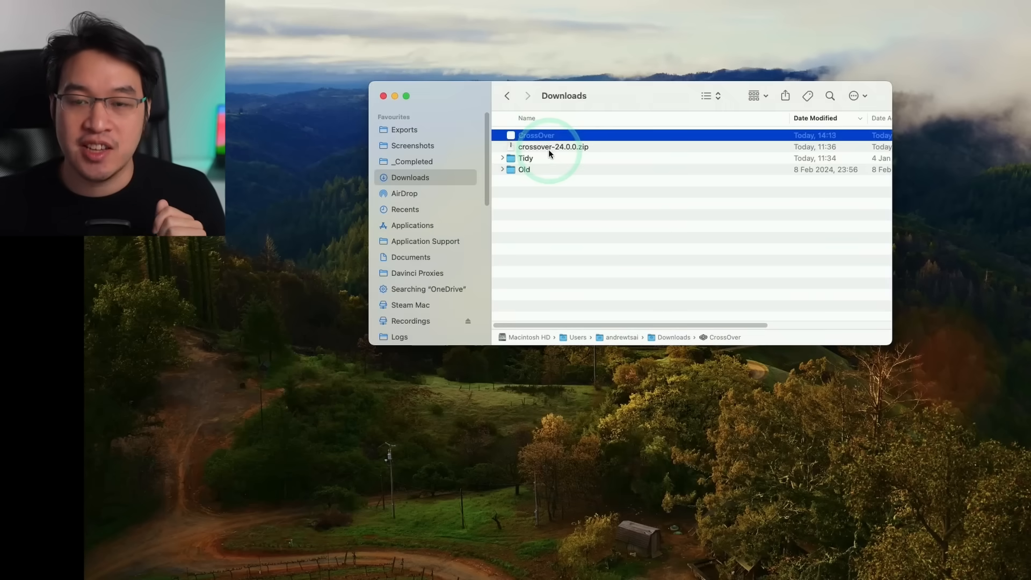
# Step: Launch CrossOver from Applications and confirm the internet-download warning
pyautogui.click(411, 225)
pyautogui.click(526, 233)
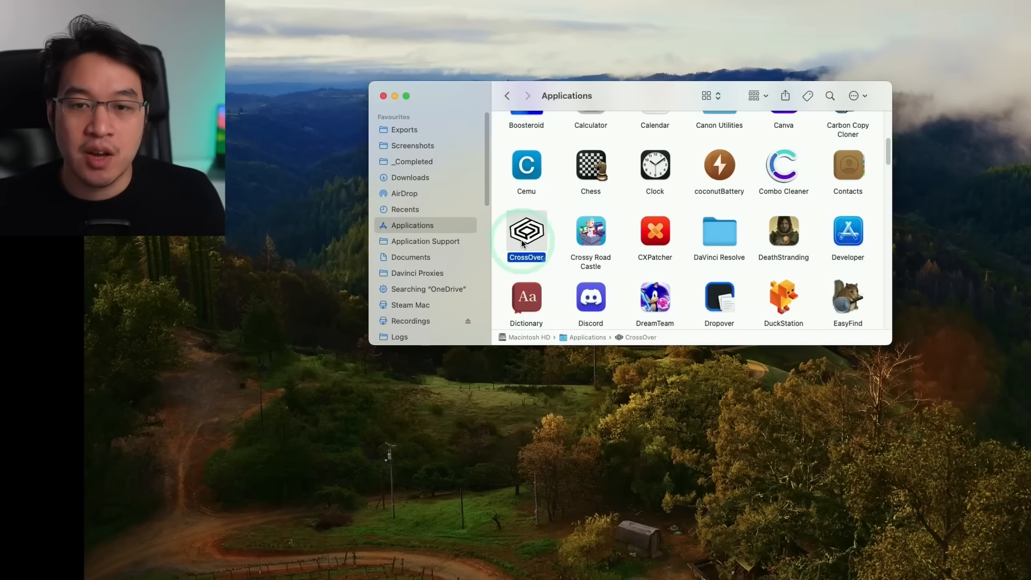
pyautogui.doubleClick(524, 238)
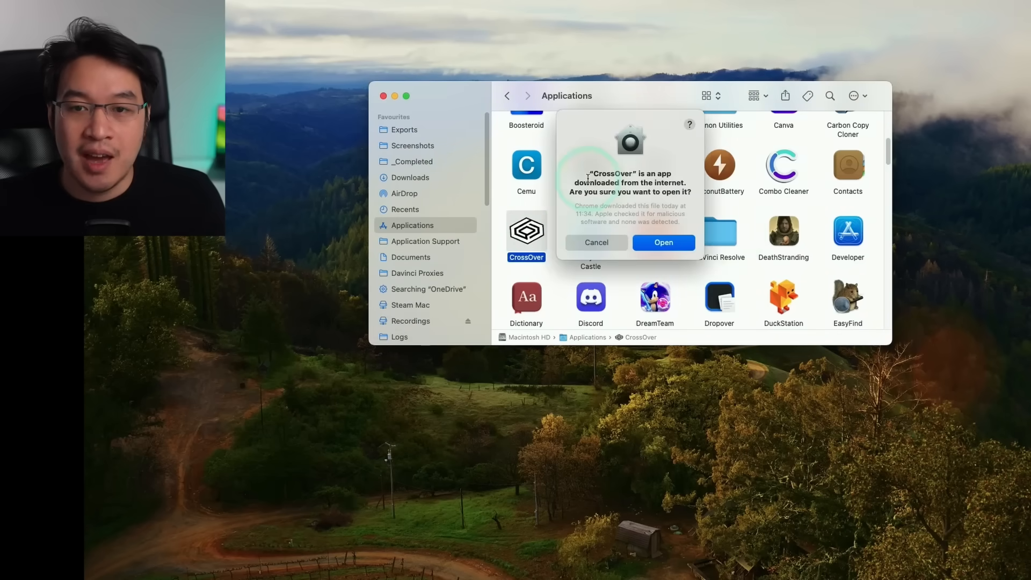
pyautogui.moveTo(638, 183); pyautogui.dragTo(660, 193)
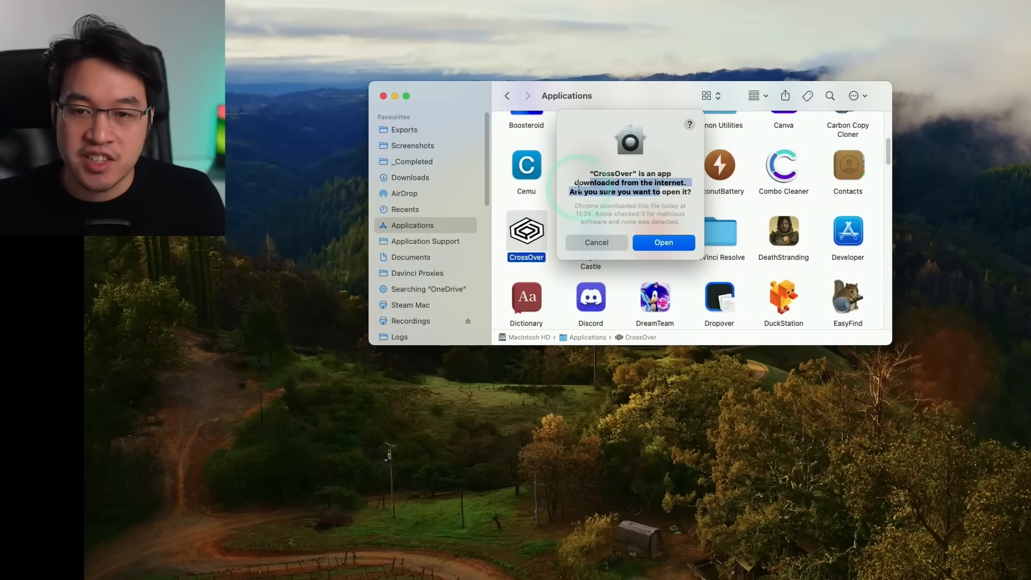
pyautogui.click(665, 241)
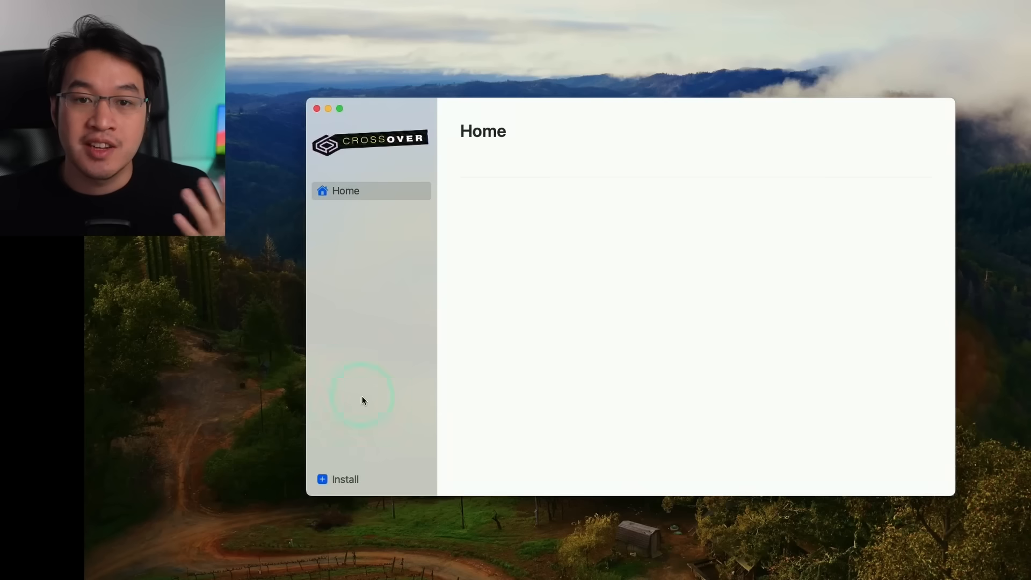
# Step: Find Steam in the install catalogue and start installing it into a new Steam bottle
pyautogui.click(347, 481)
pyautogui.write('steam')
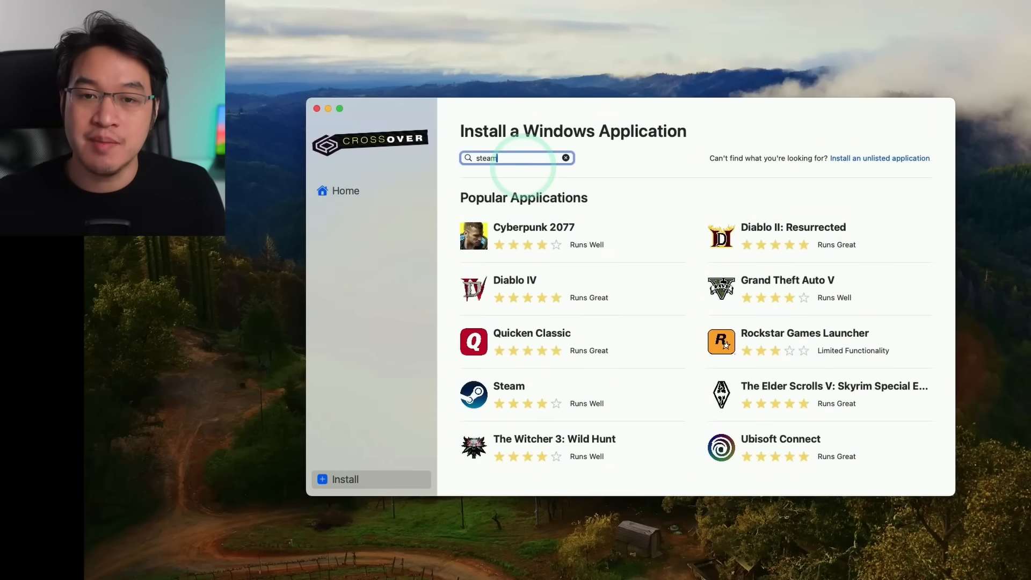
pyautogui.click(511, 252)
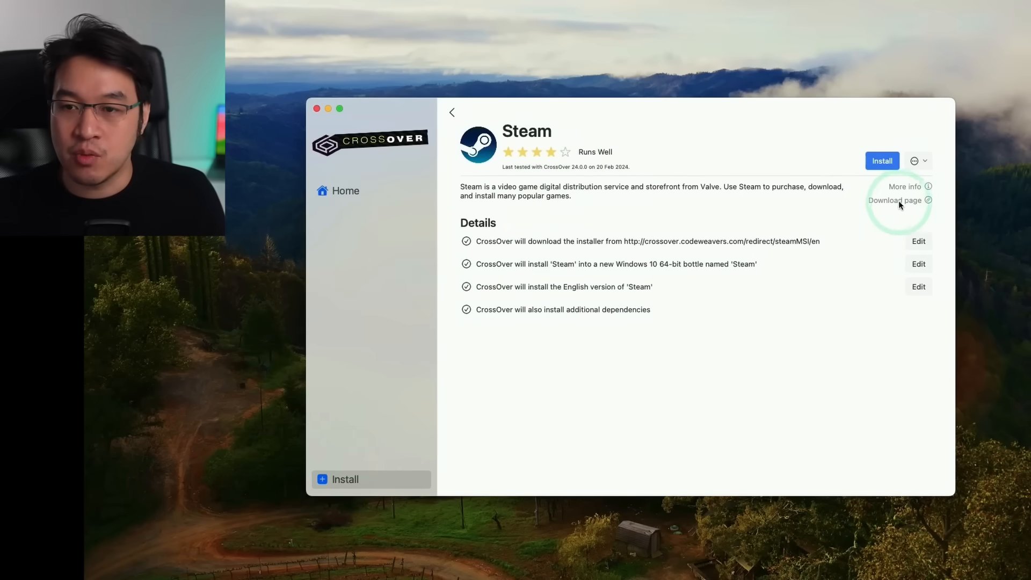
pyautogui.click(886, 164)
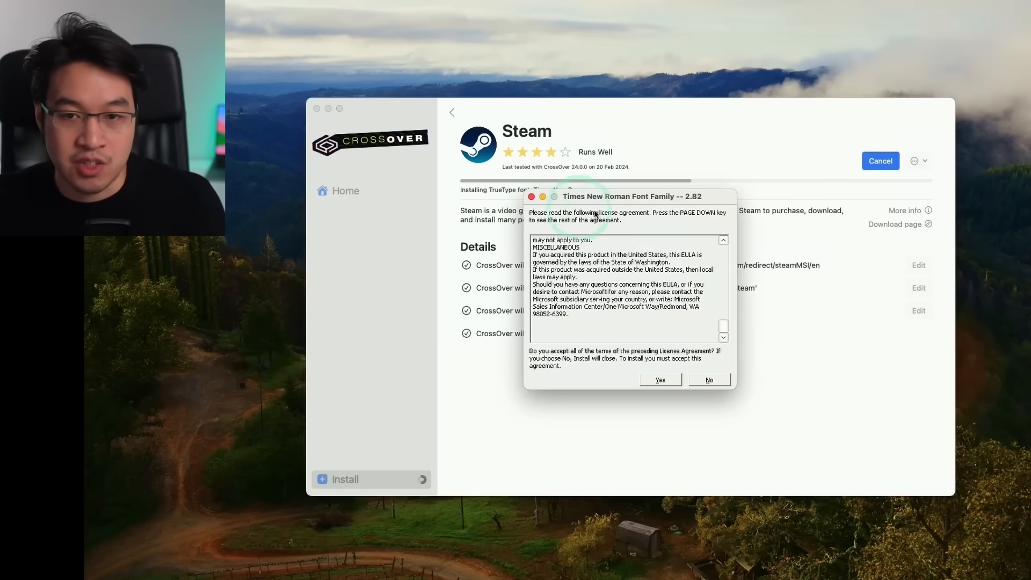
# Step: Accept the font licence and complete Steam Setup to the default folder without launching Steam afterwards
pyautogui.click(659, 380)
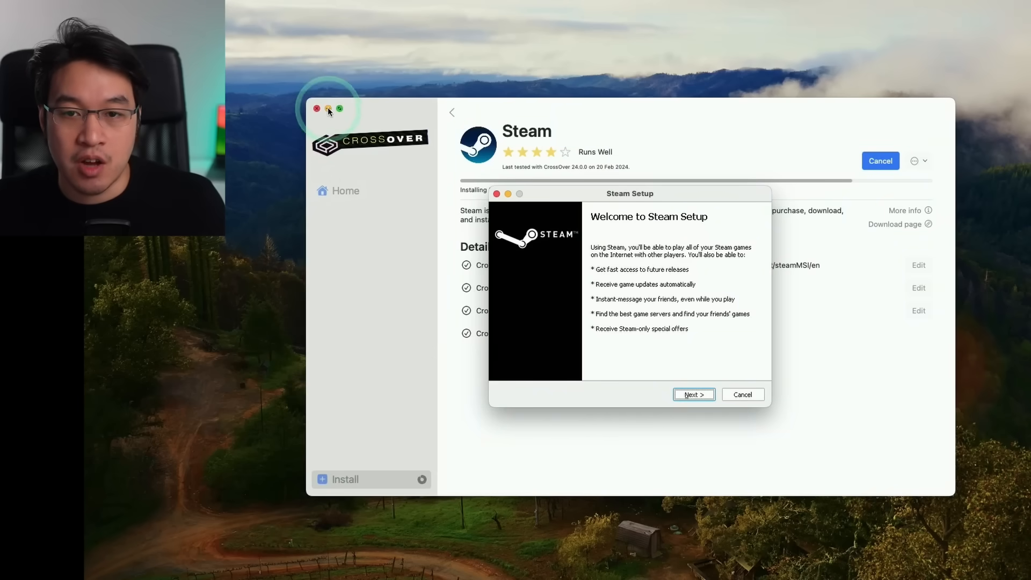
pyautogui.click(695, 394)
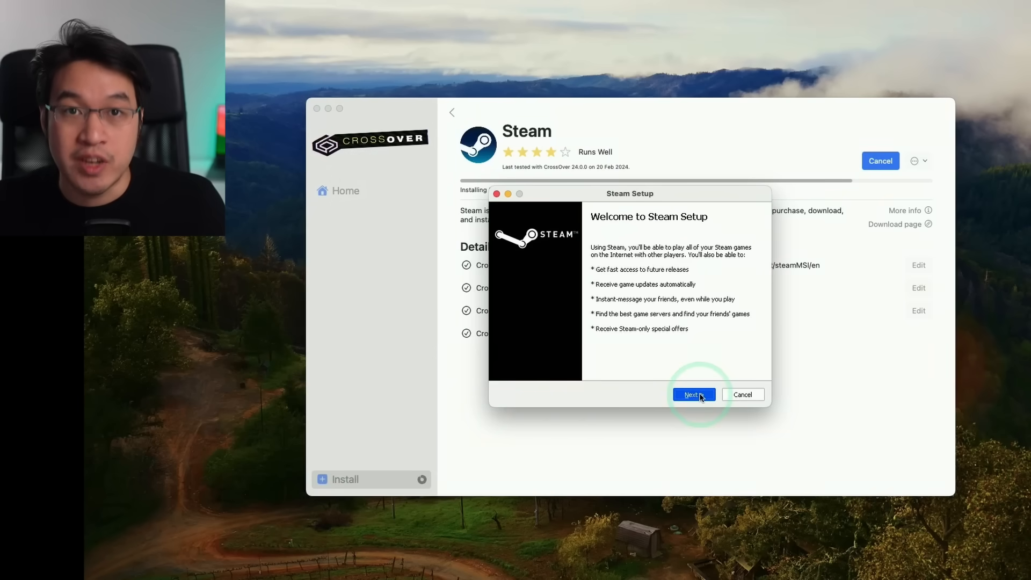
pyautogui.click(694, 394)
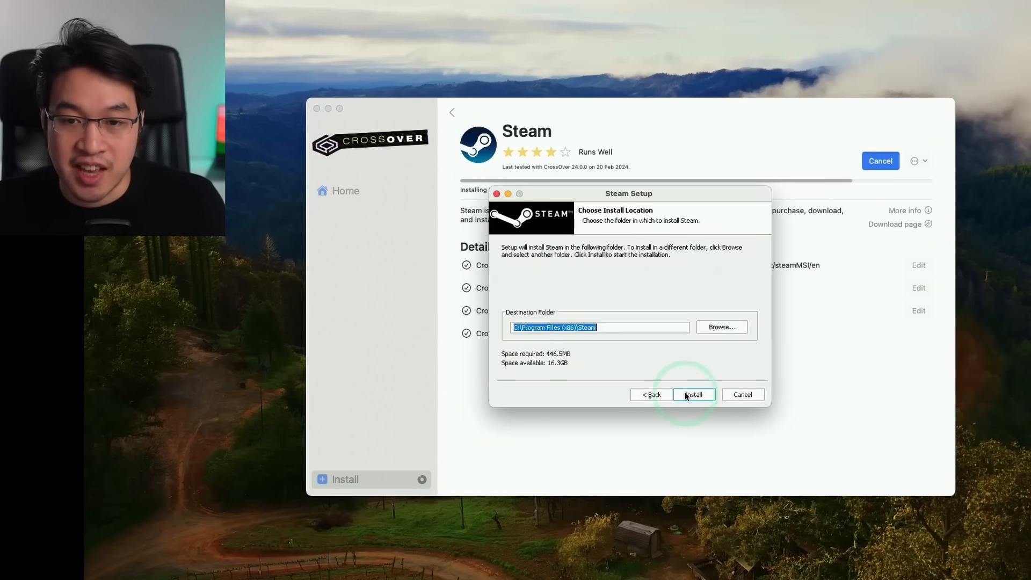
pyautogui.click(597, 328)
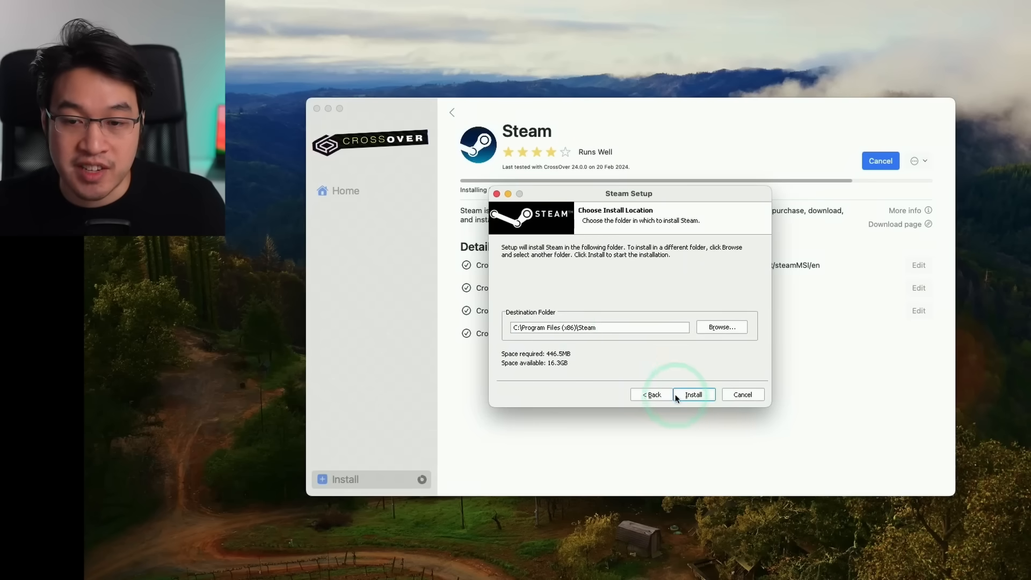
pyautogui.click(694, 394)
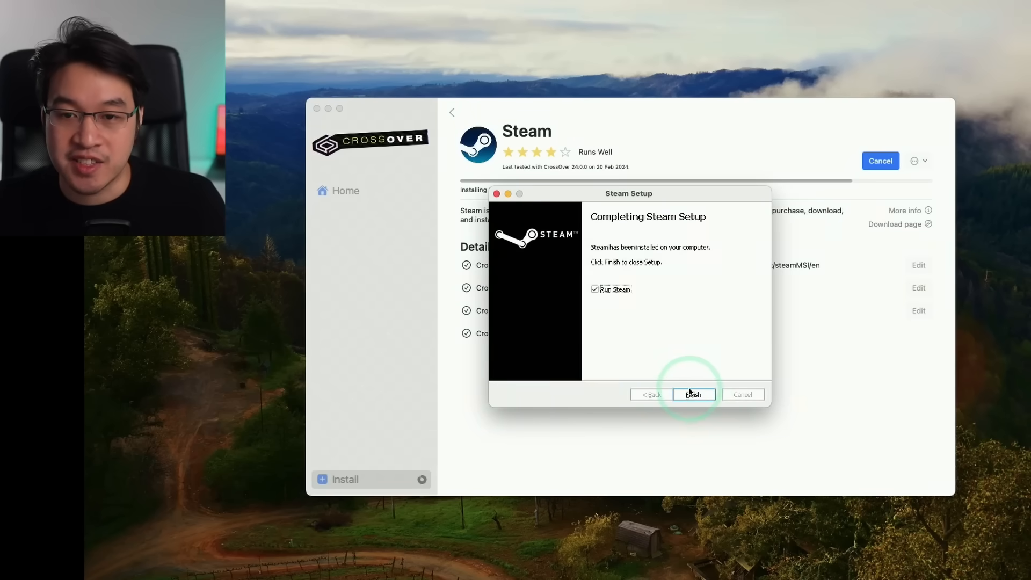
pyautogui.click(595, 290)
pyautogui.click(695, 394)
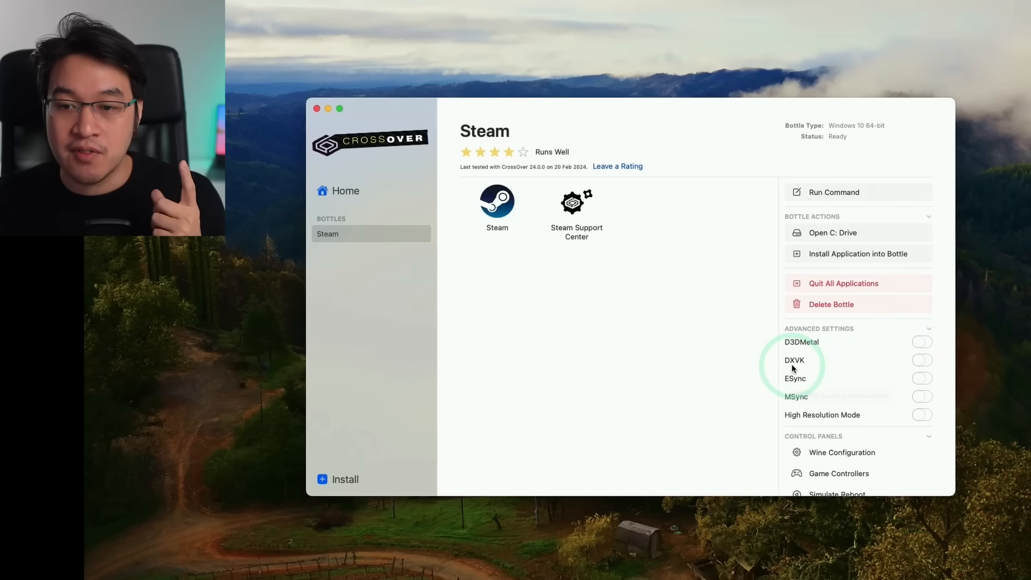
pyautogui.moveTo(921, 360)
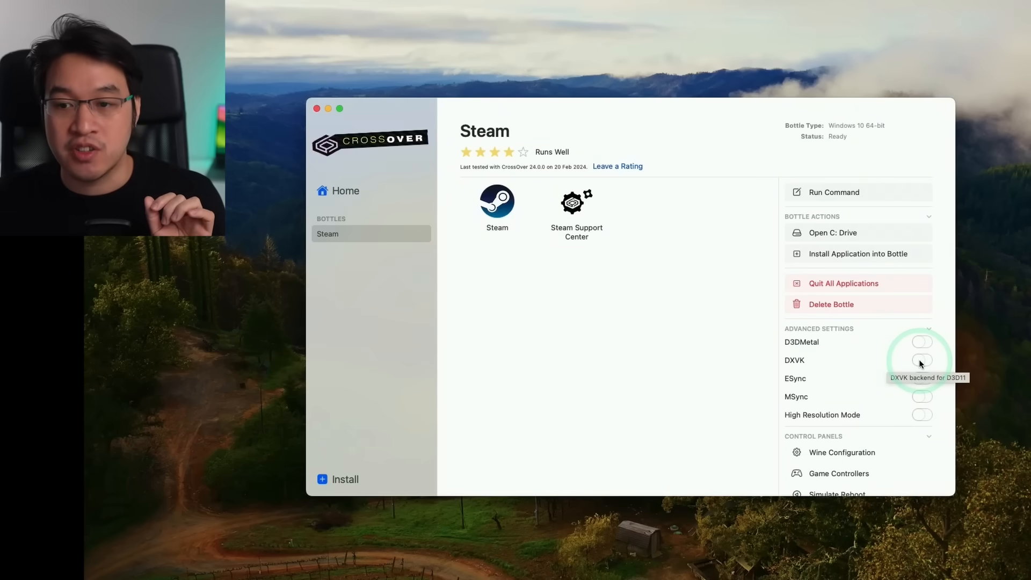
# Step: Leave DXVK off, enable MSync for the Steam bottle and reboot the bottle to apply it
pyautogui.click(921, 363)
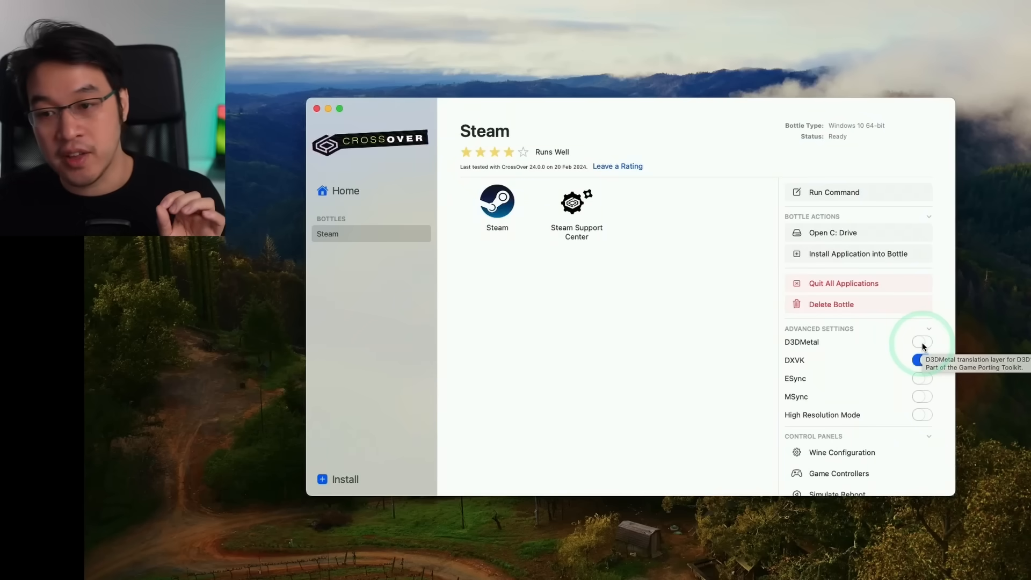
pyautogui.click(919, 361)
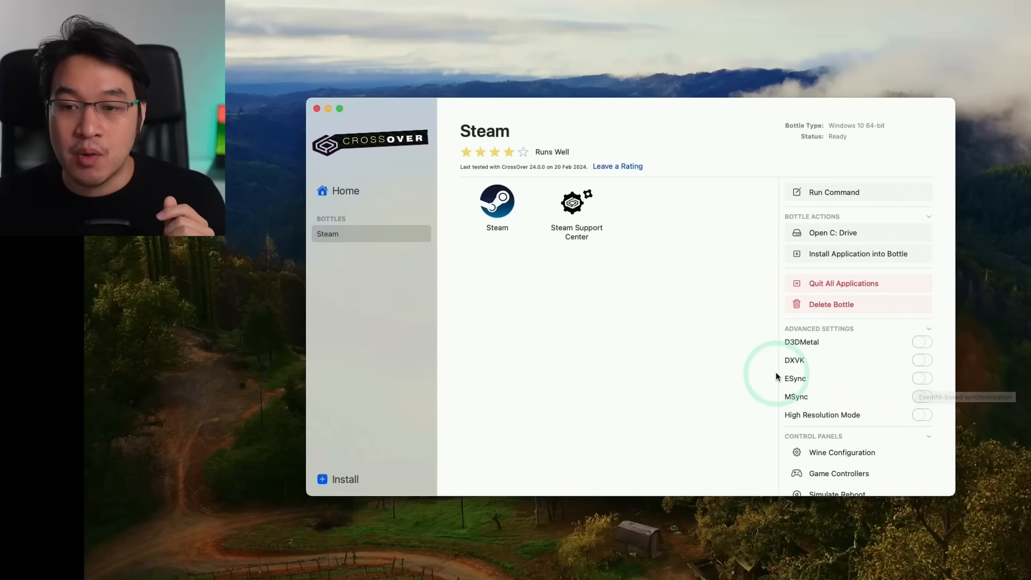
pyautogui.click(925, 397)
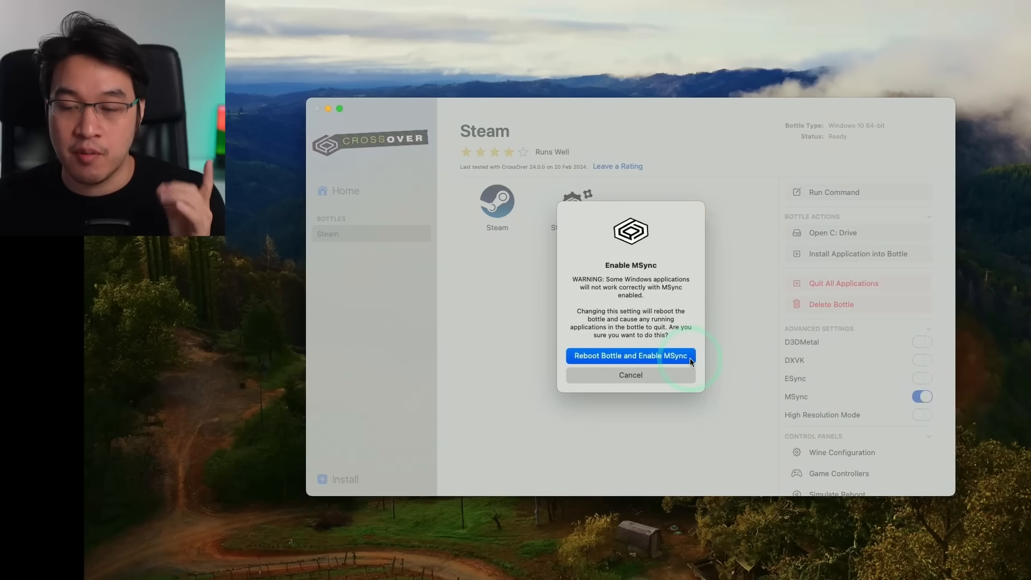
pyautogui.click(654, 356)
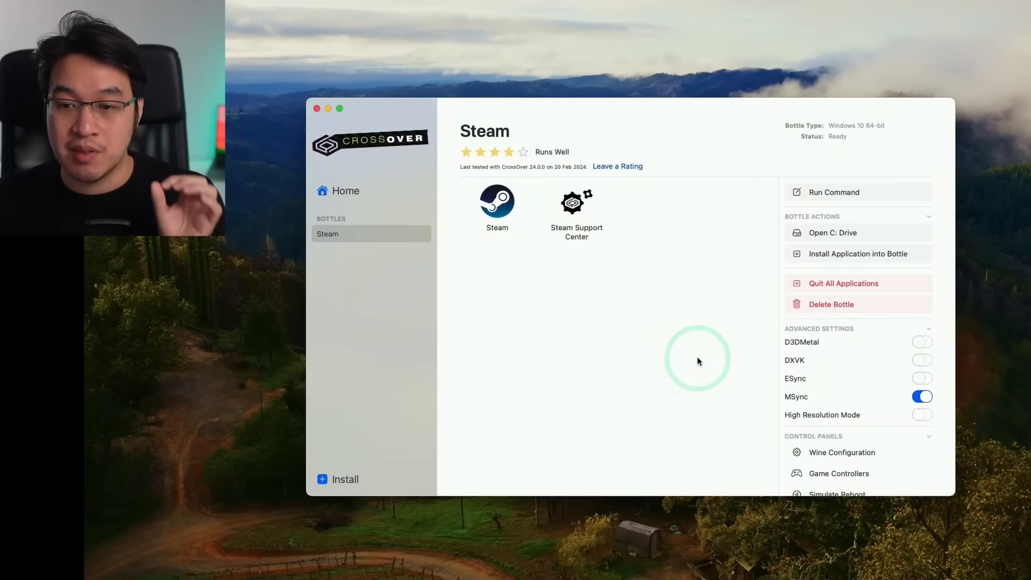
# Step: Launch Steam from the bottle, find Mafia: Definitive Edition in the Library and start its install
pyautogui.click(483, 209)
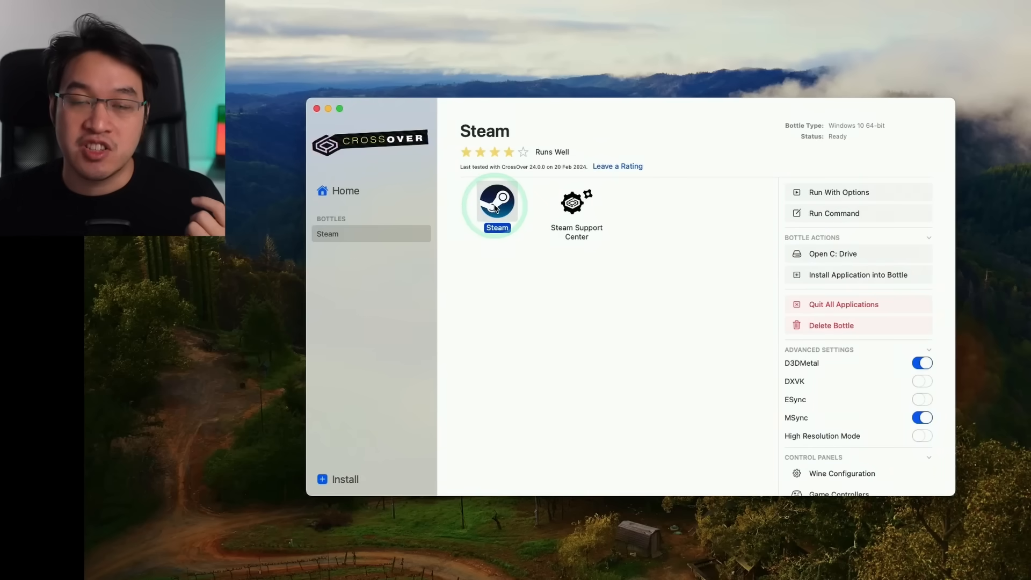
pyautogui.doubleClick(495, 208)
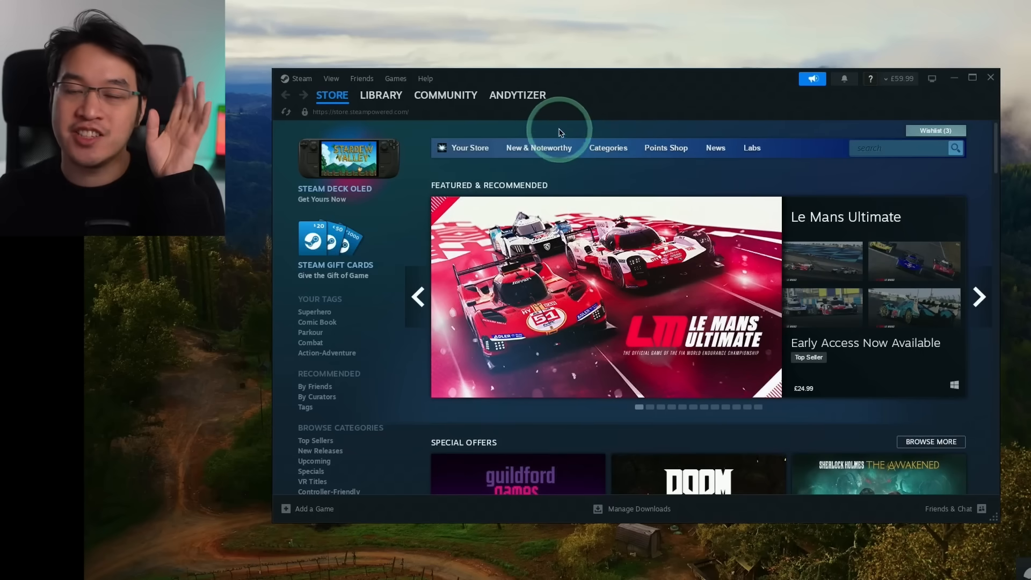
pyautogui.click(380, 95)
pyautogui.moveTo(445, 95)
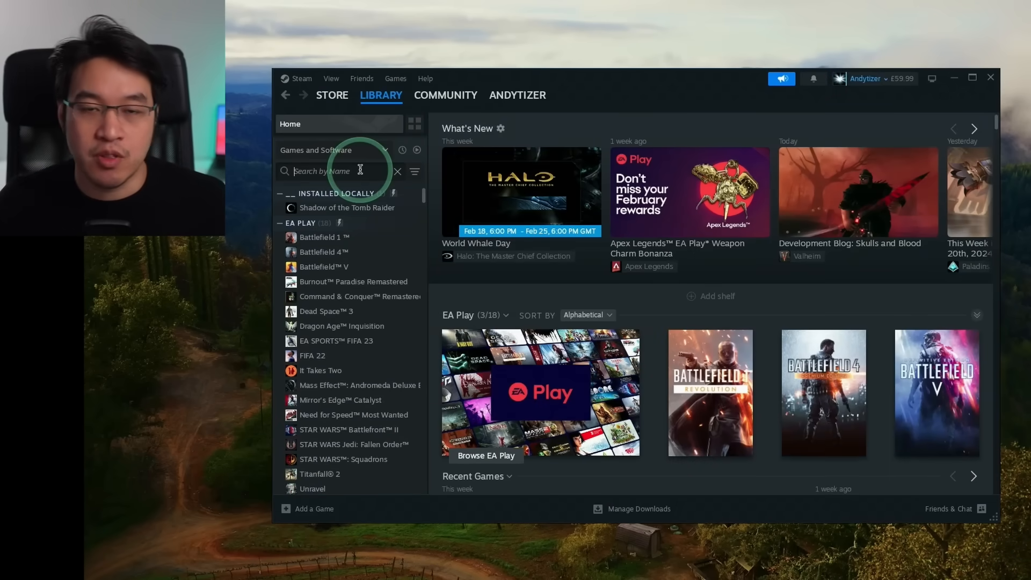
pyautogui.write('mafia')
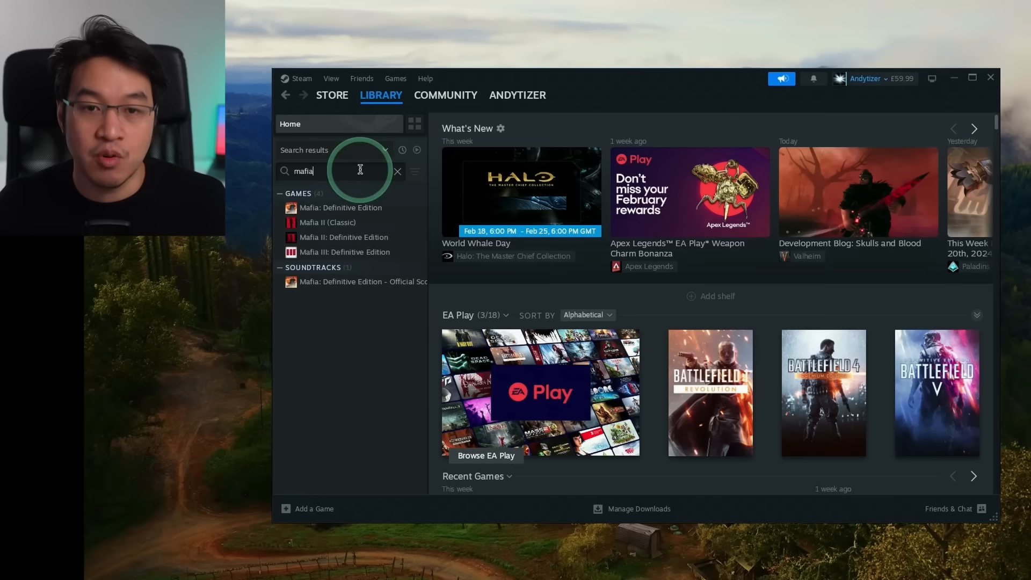
pyautogui.click(340, 209)
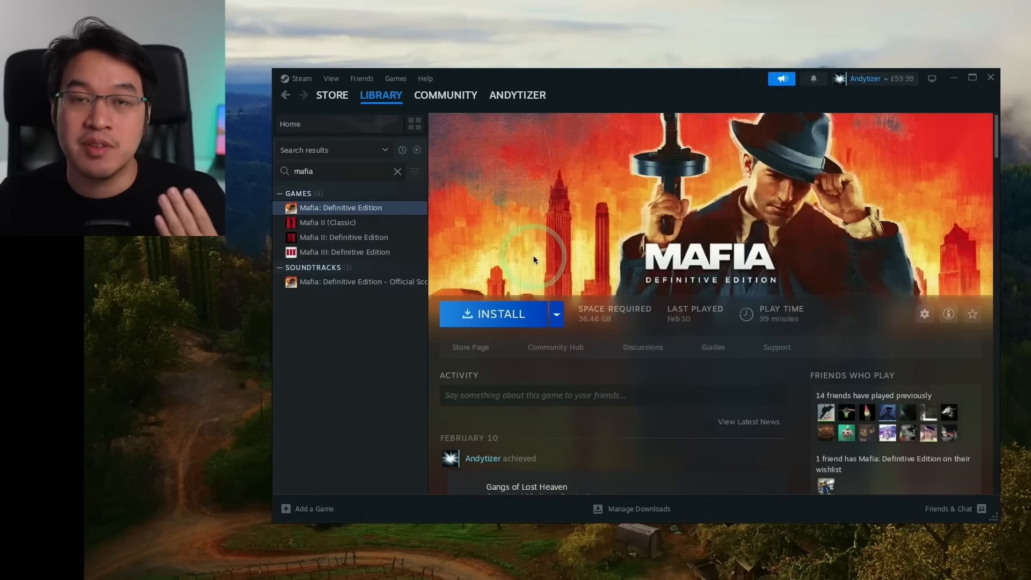
pyautogui.click(496, 319)
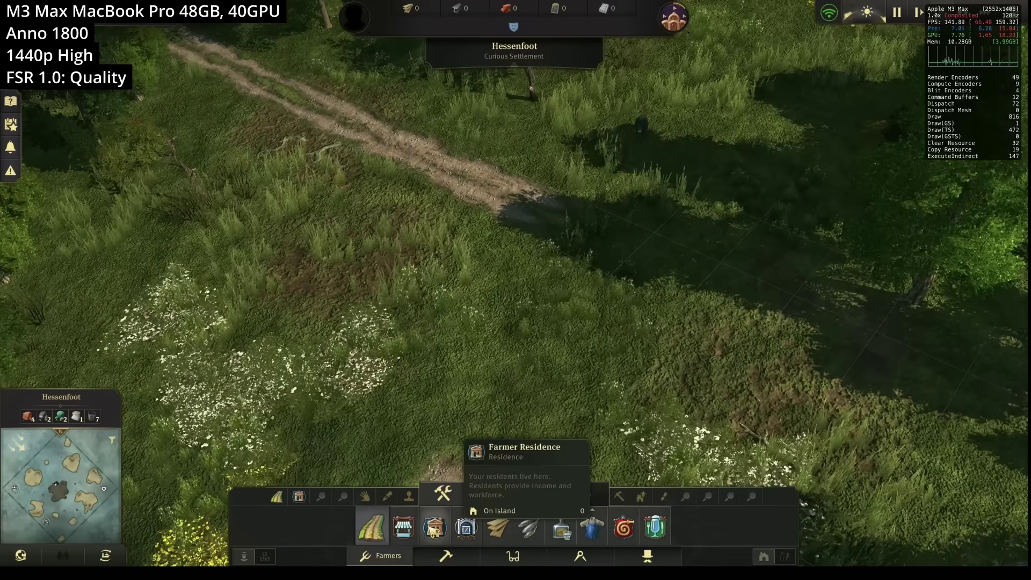
# Step: Pick the Farmer Residence from the build bar and select the flagship Desdemona
pyautogui.click(434, 527)
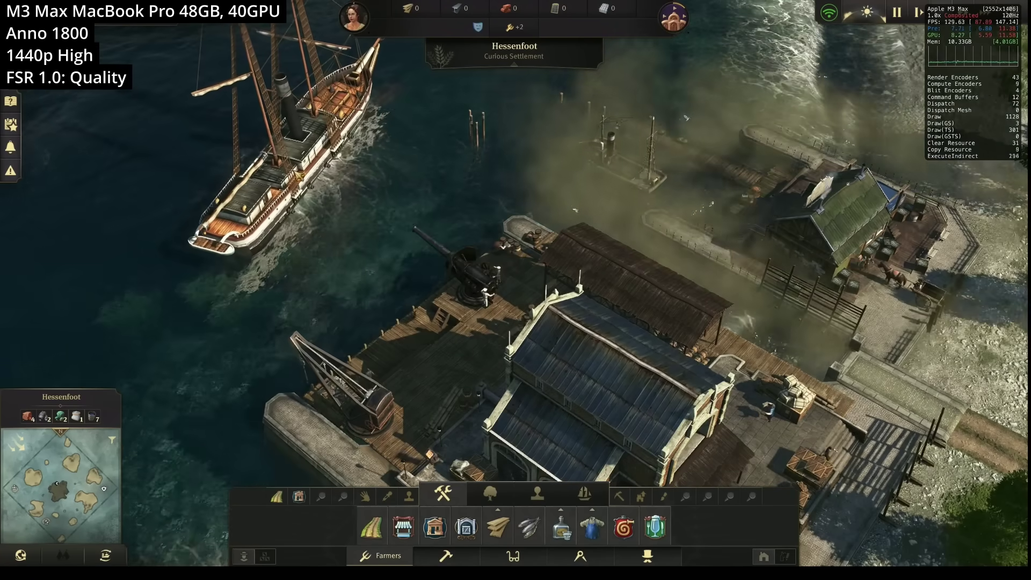
pyautogui.click(435, 121)
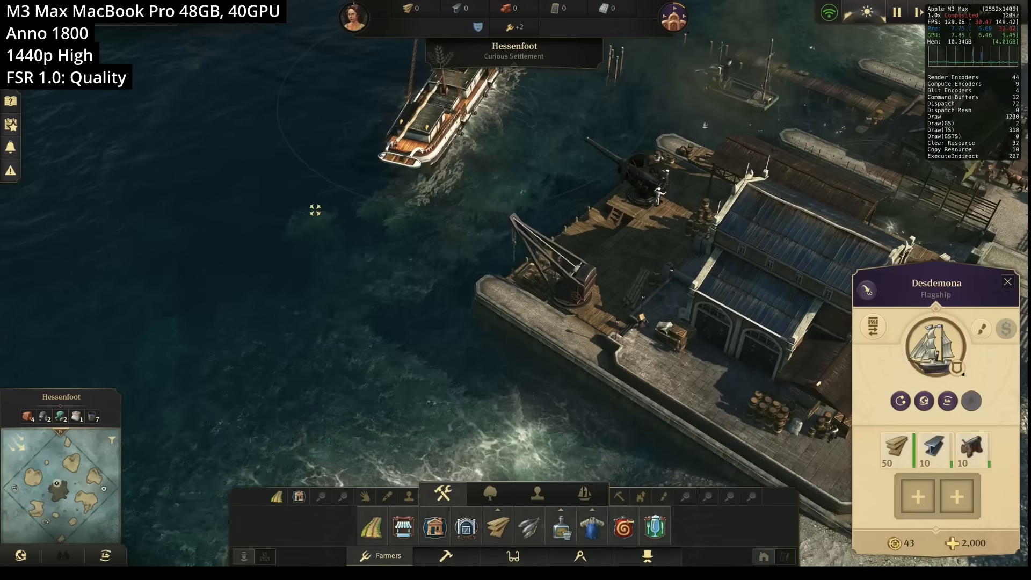
pyautogui.scroll(-5, 411, 246)
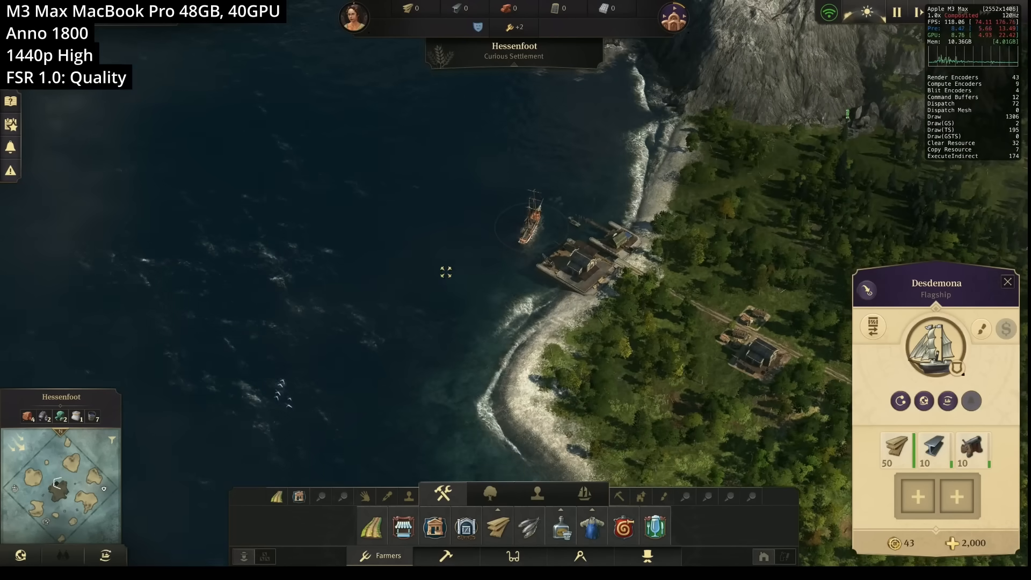
pyautogui.scroll(5, 407, 278)
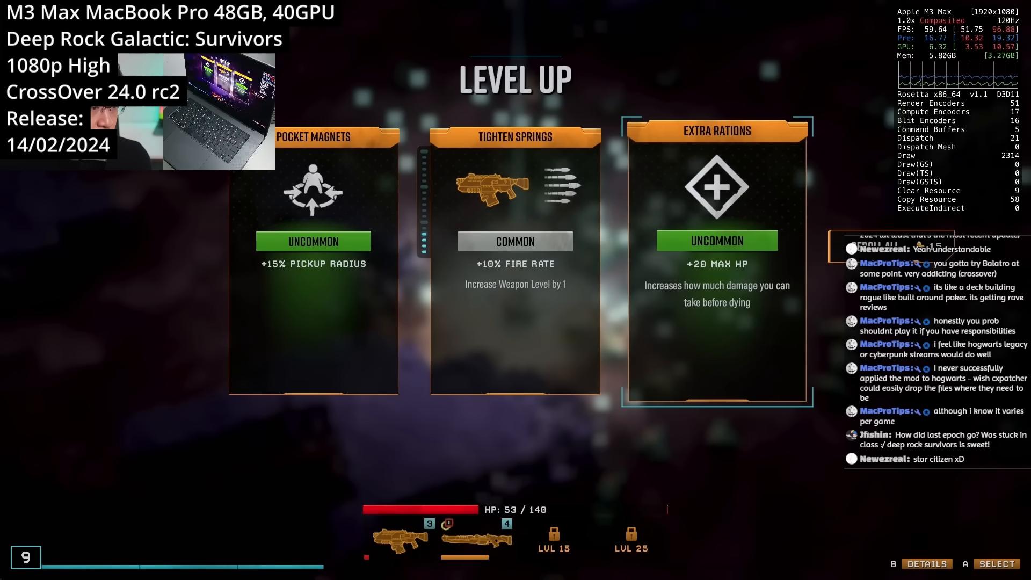
# Step: Take the Extra Rations upgrade, raising the dwarf's max HP to 160
pyautogui.press('Return')
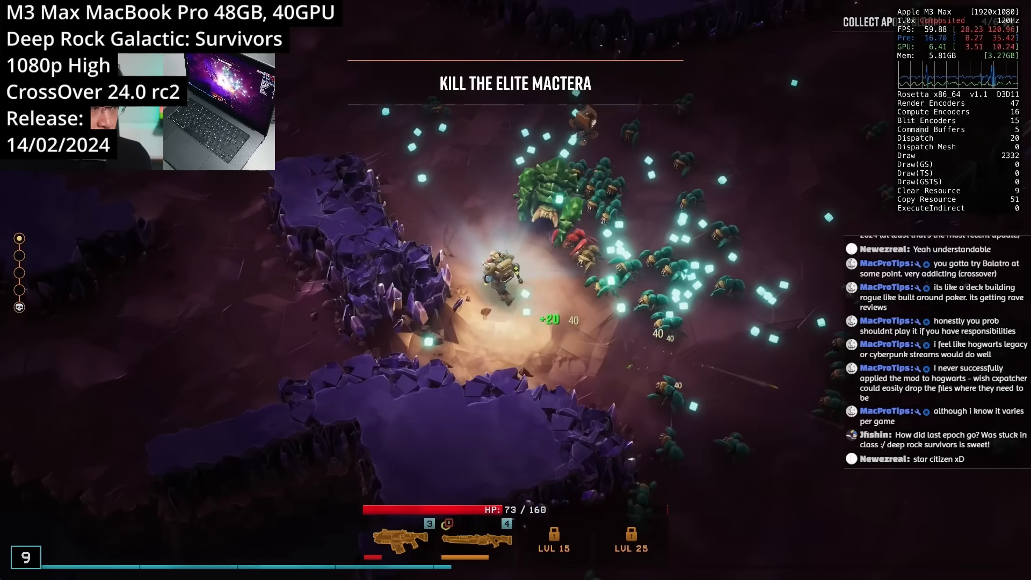